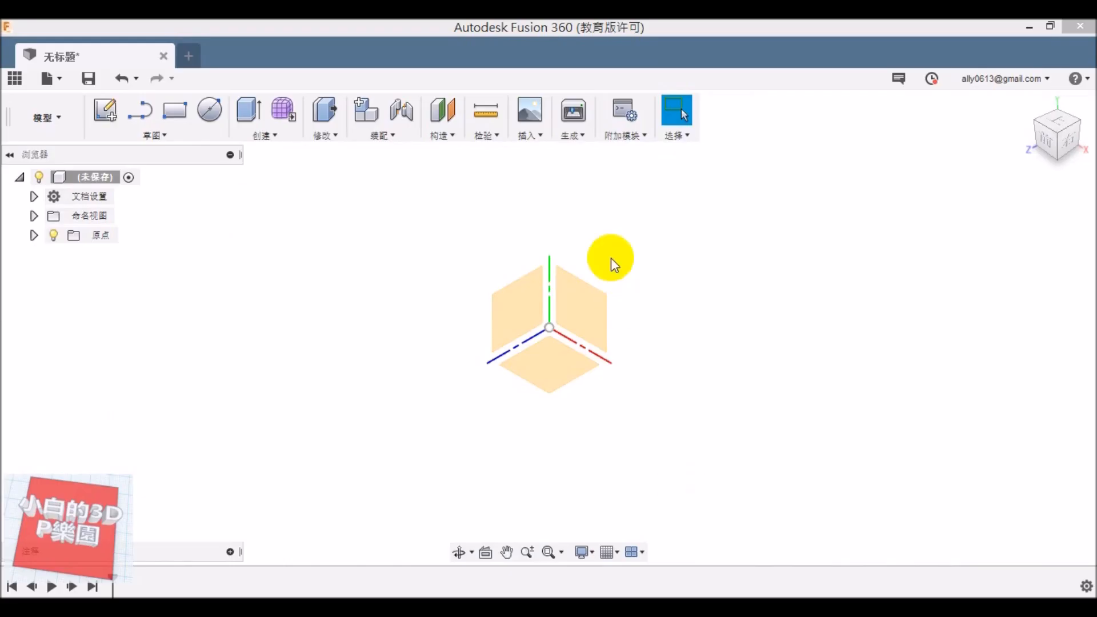
Insert IMG_5351.JPG as a canvas on the horizontal XZ origin plane
left_click(533, 136)
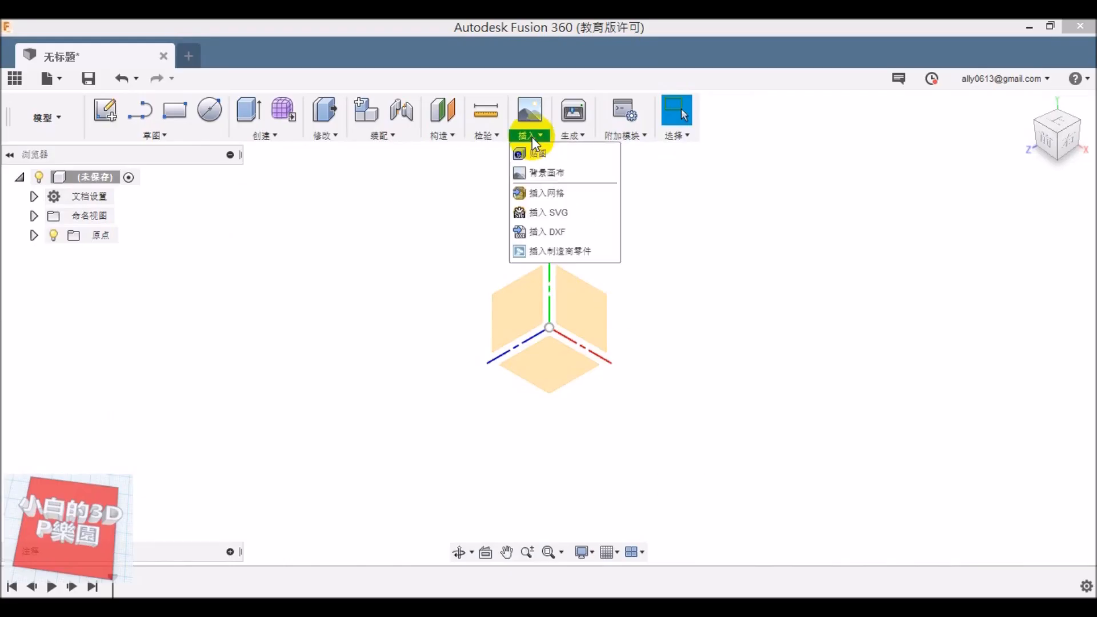
left_click(577, 173)
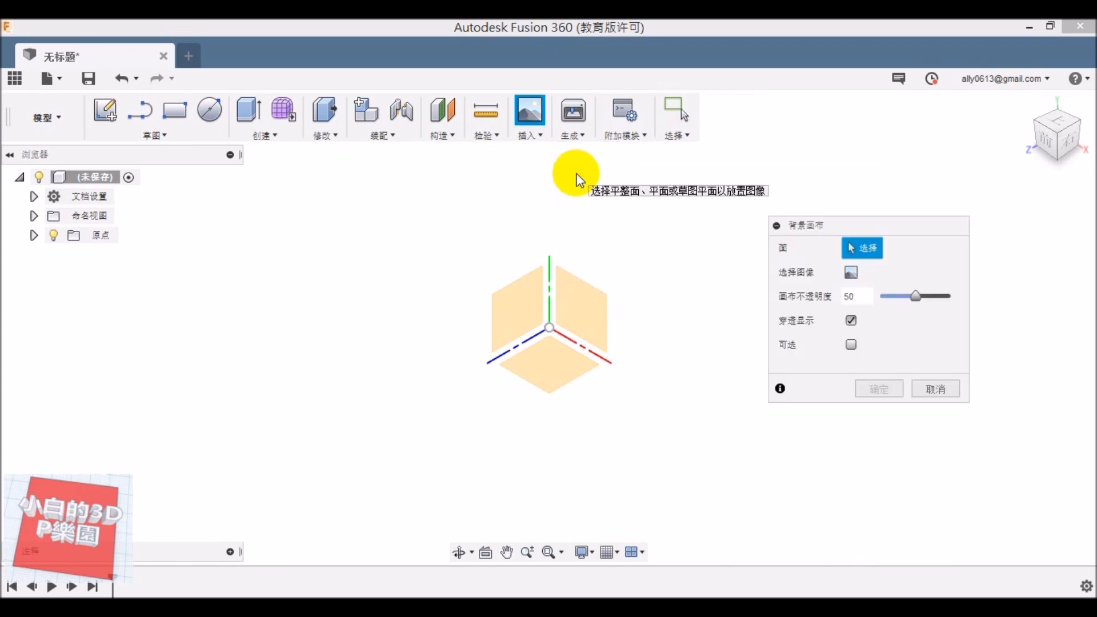
left_click(557, 364)
left_click(851, 273)
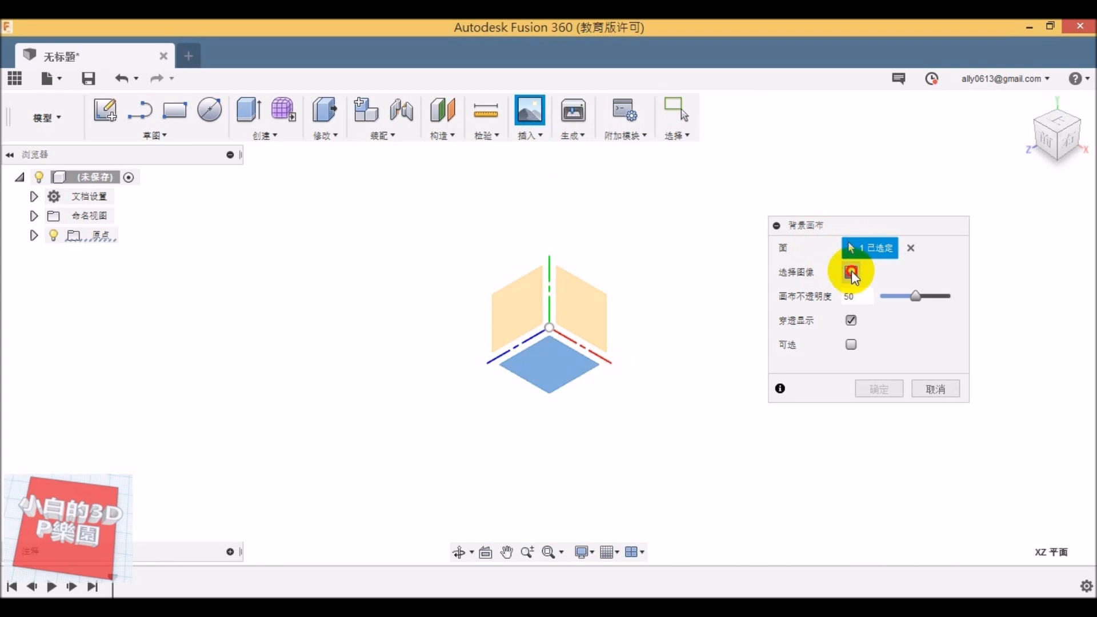
left_click(402, 282)
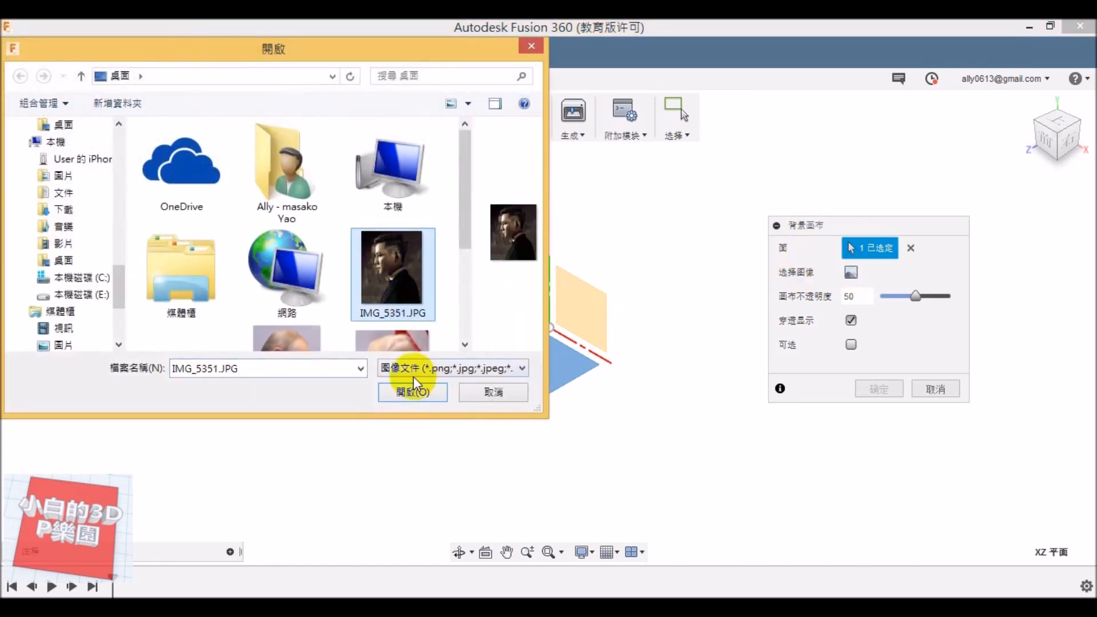
left_click(411, 391)
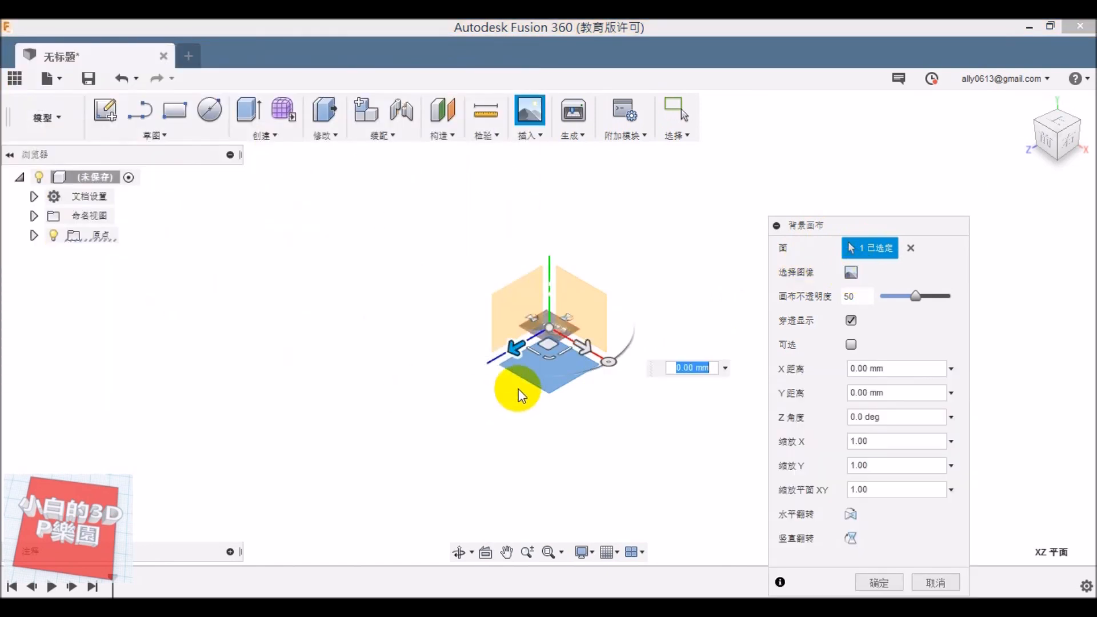
Rotate the canvas image 90 degrees about Z, turn the top view so the portrait stands upright, and accept the canvas
scroll(542, 372, "up", 3)
middle_click_drag(543, 363, 477, 483)
left_click_drag(1060, 122, 995, 155)
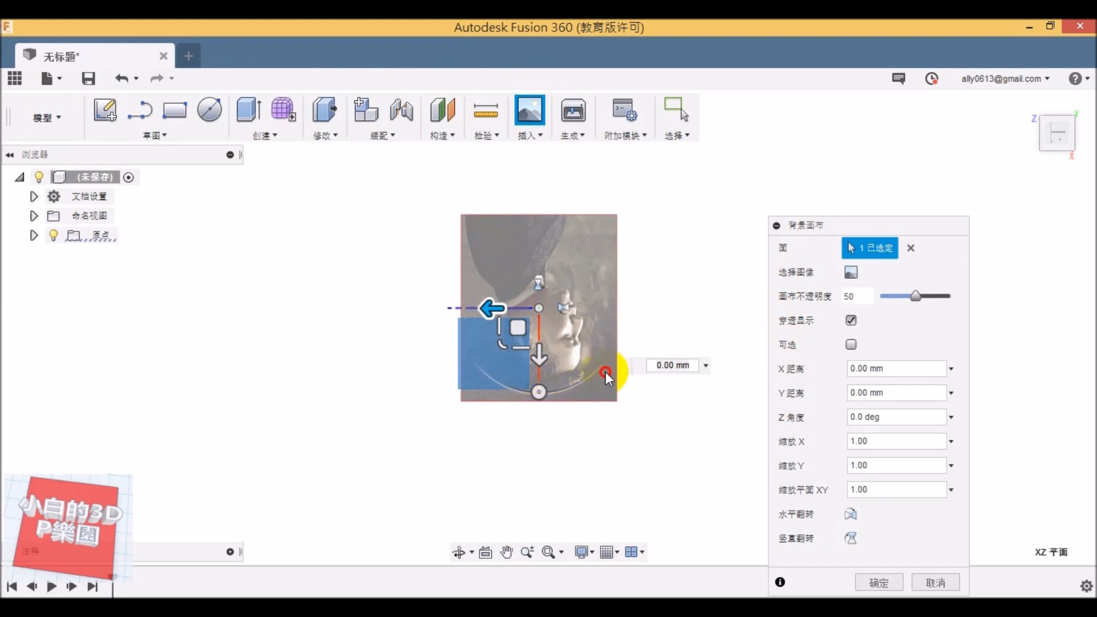
left_click_drag(539, 391, 652, 295)
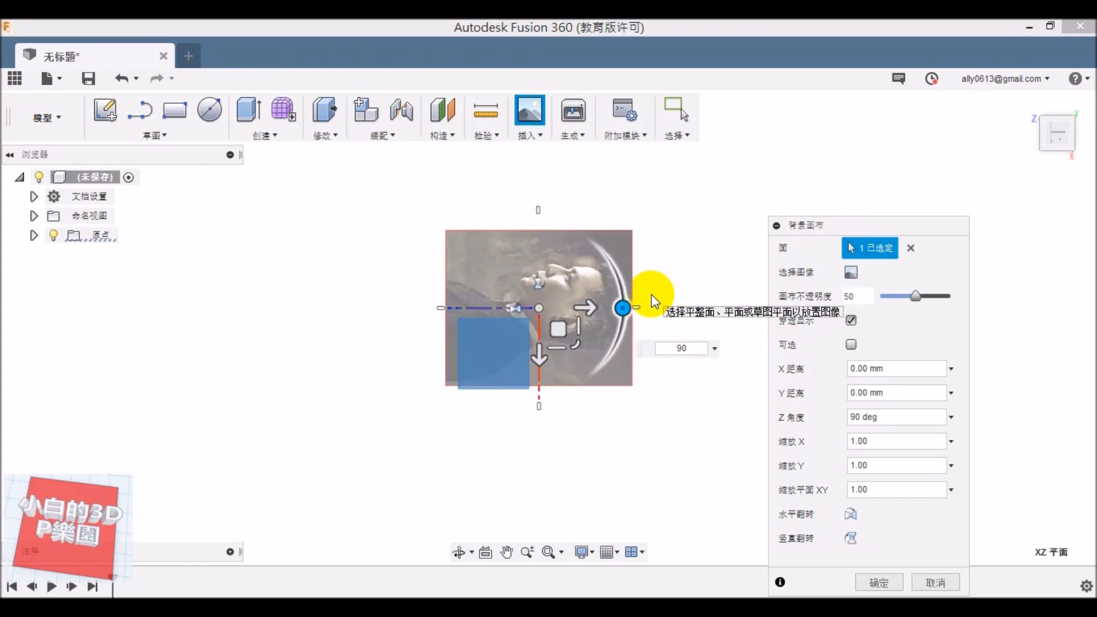
left_click(1074, 98)
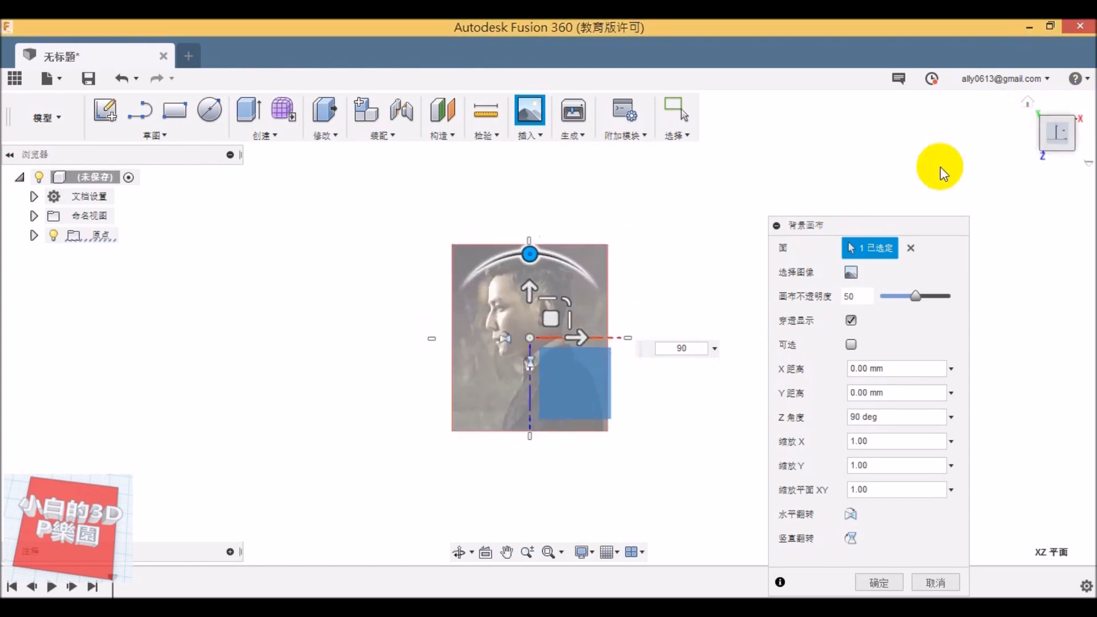
key("Return")
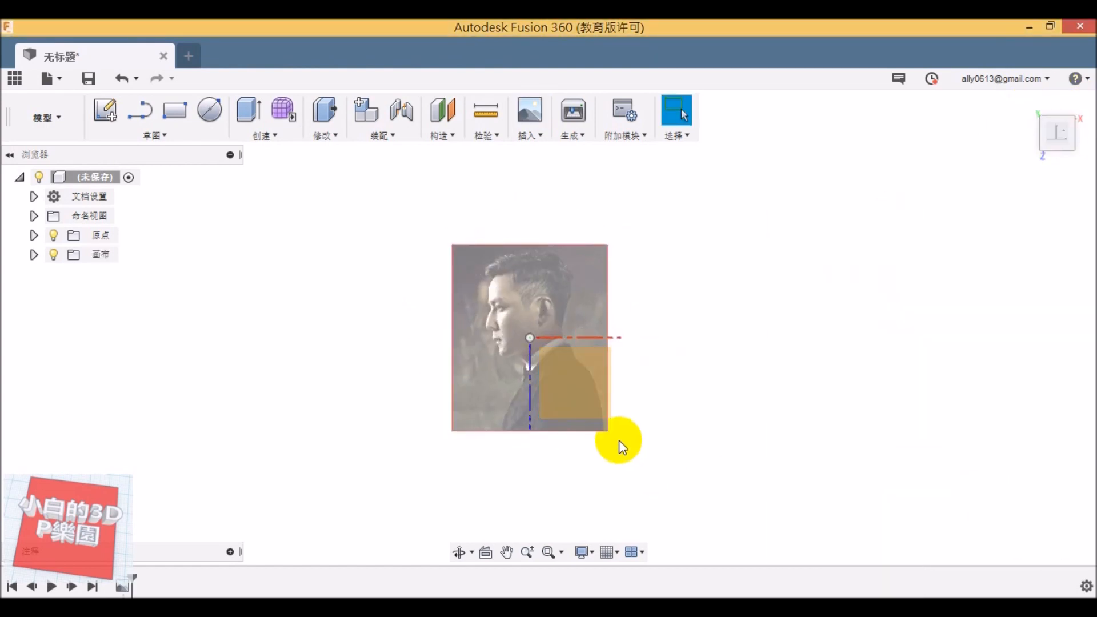
Start a control point spline on the XZ plane and trace from the crown at the vertical axis to the front hairline
scroll(619, 422, "up", 6)
middle_click_drag(626, 343, 845, 453)
scroll(815, 418, "up", 2)
middle_click_drag(717, 370, 710, 466)
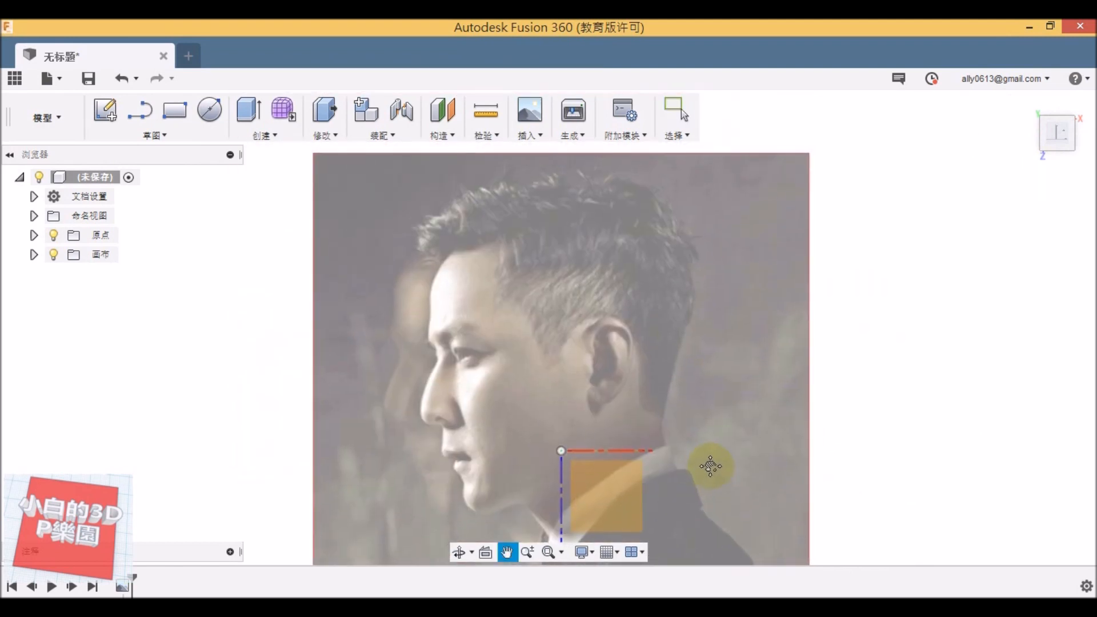
scroll(708, 441, "up", 1)
middle_click_drag(707, 427, 709, 450)
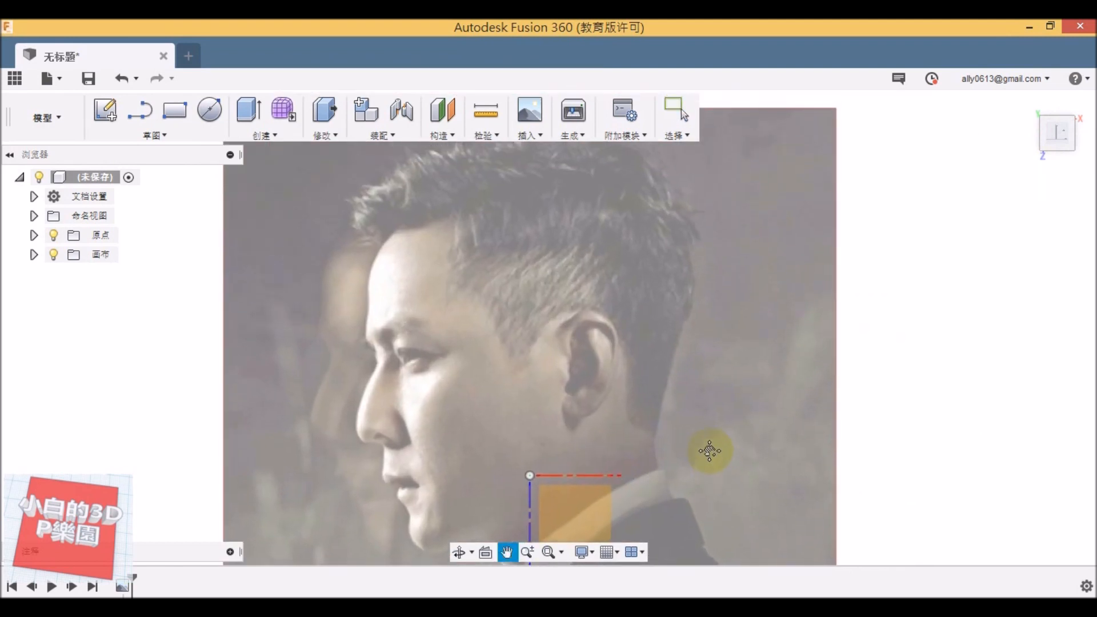
left_click(149, 136)
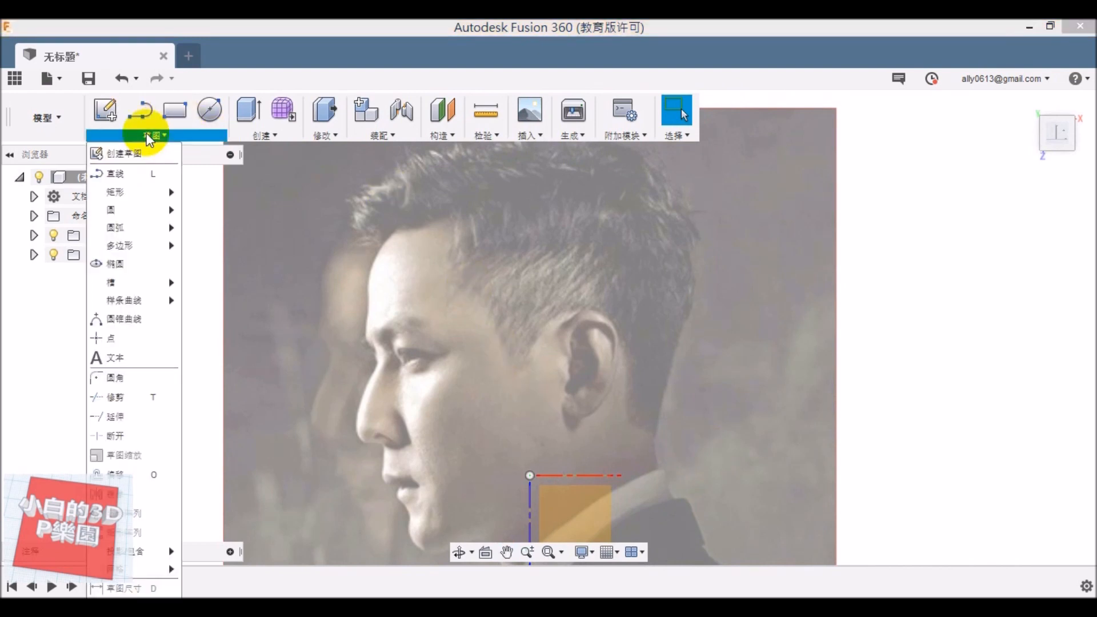
mouse_move(136, 299)
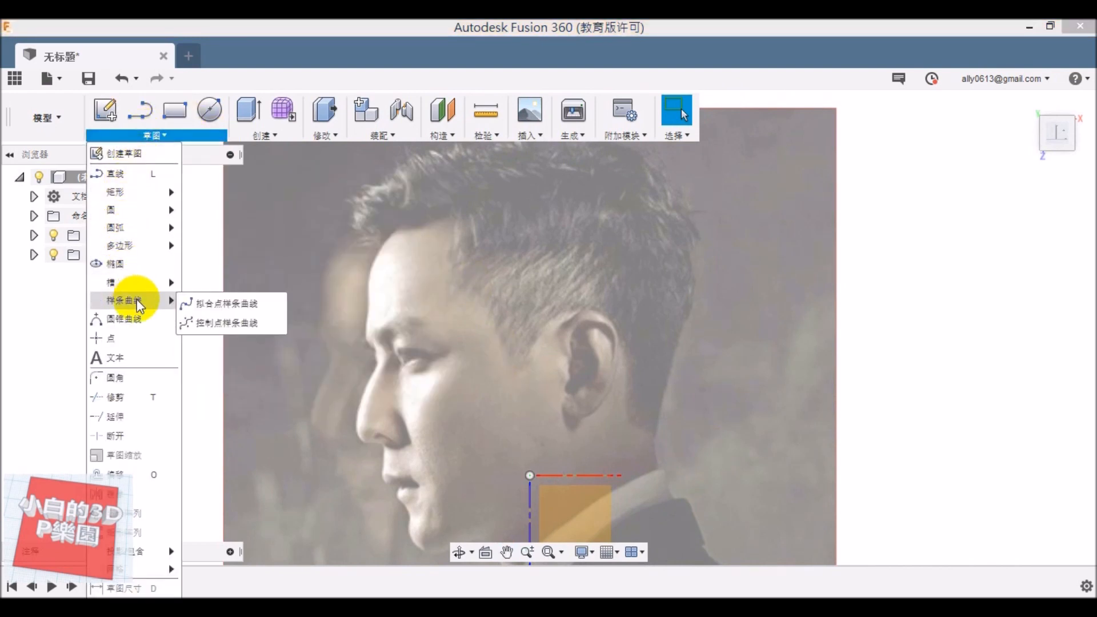
left_click(261, 323)
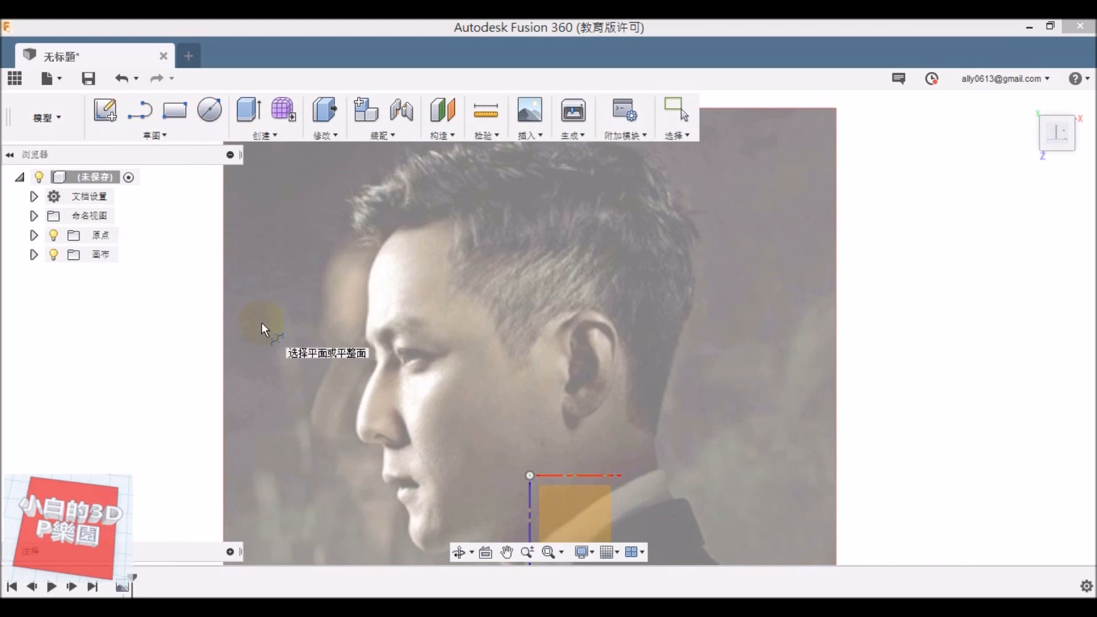
left_click(572, 511)
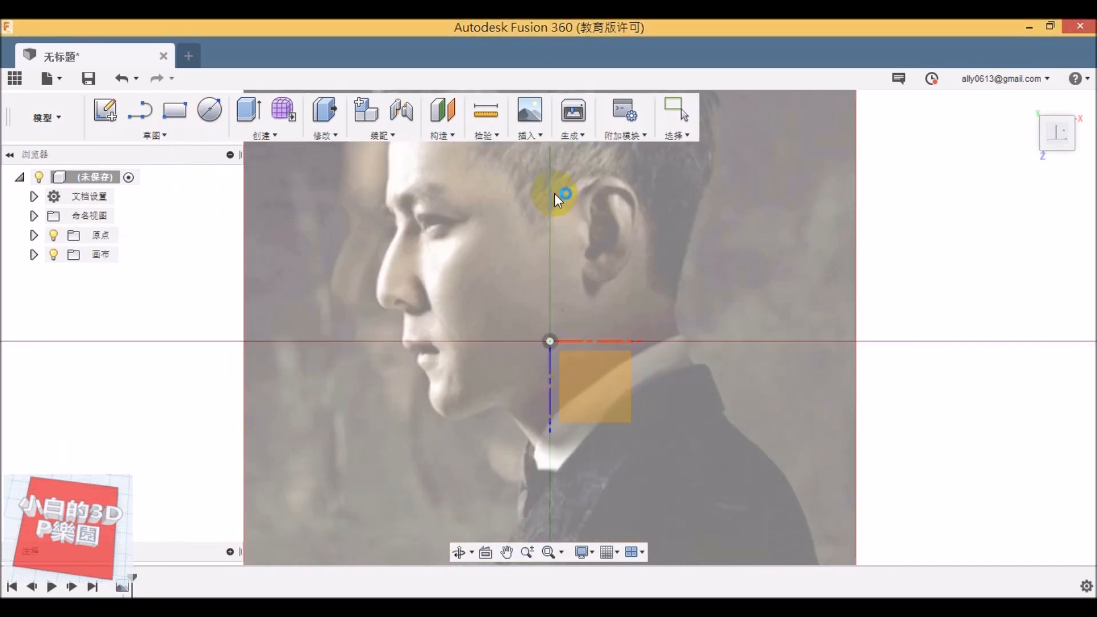
scroll(554, 229, "up", 6)
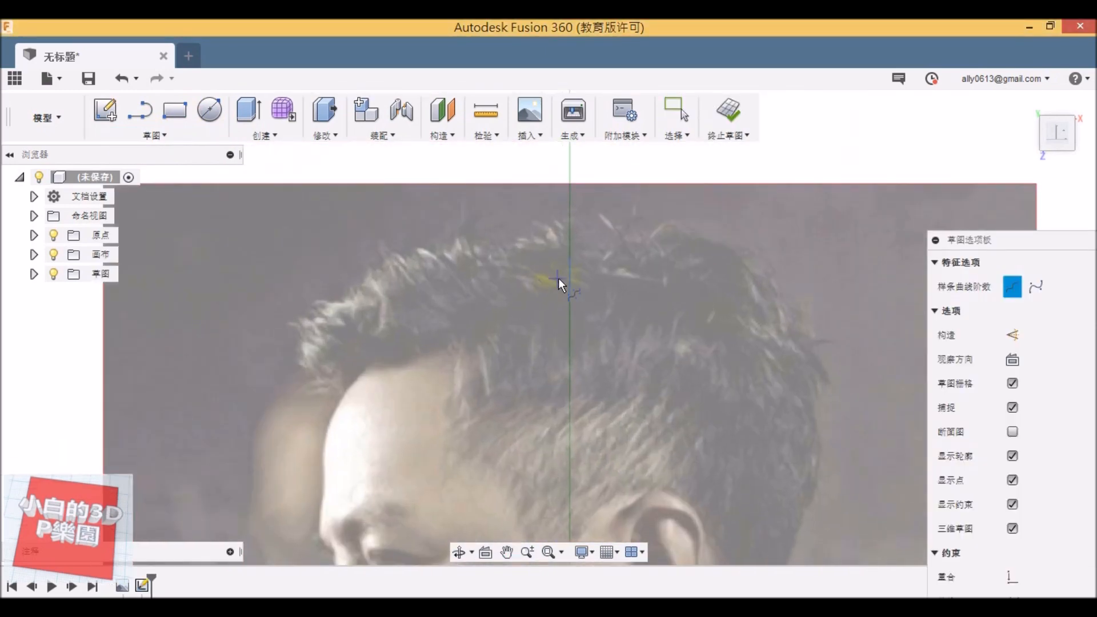
scroll(560, 277, "up", 2)
left_click(571, 297)
left_click(518, 305)
left_click(459, 321)
left_click(368, 367)
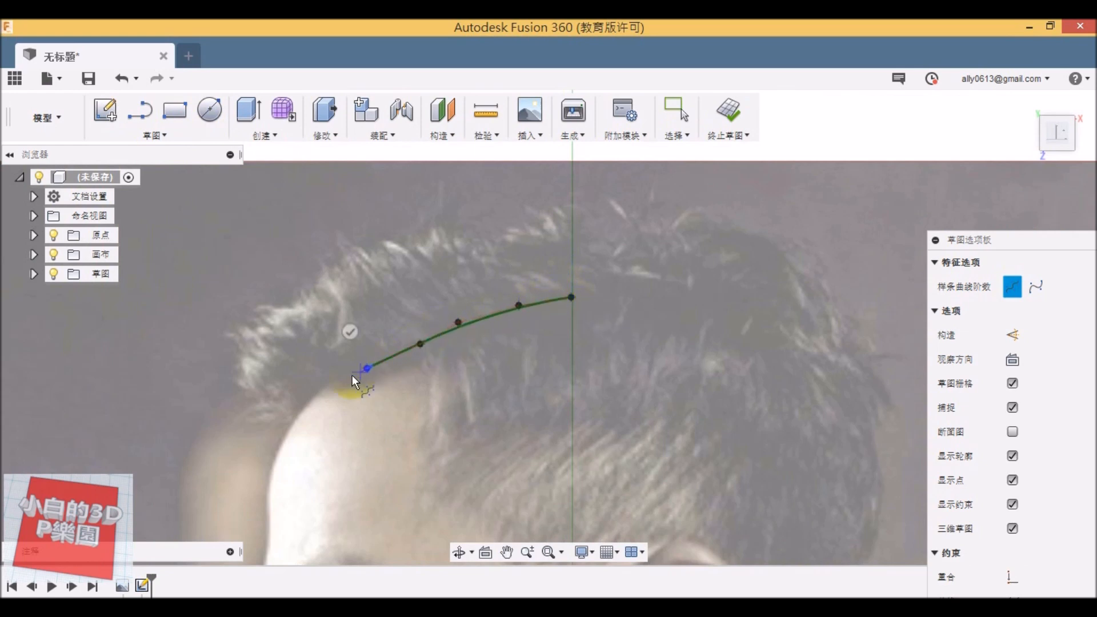
left_click(324, 389)
Continue the spline from the hairline down along the forehead to just above the brow
middle_click_drag(324, 390, 437, 254)
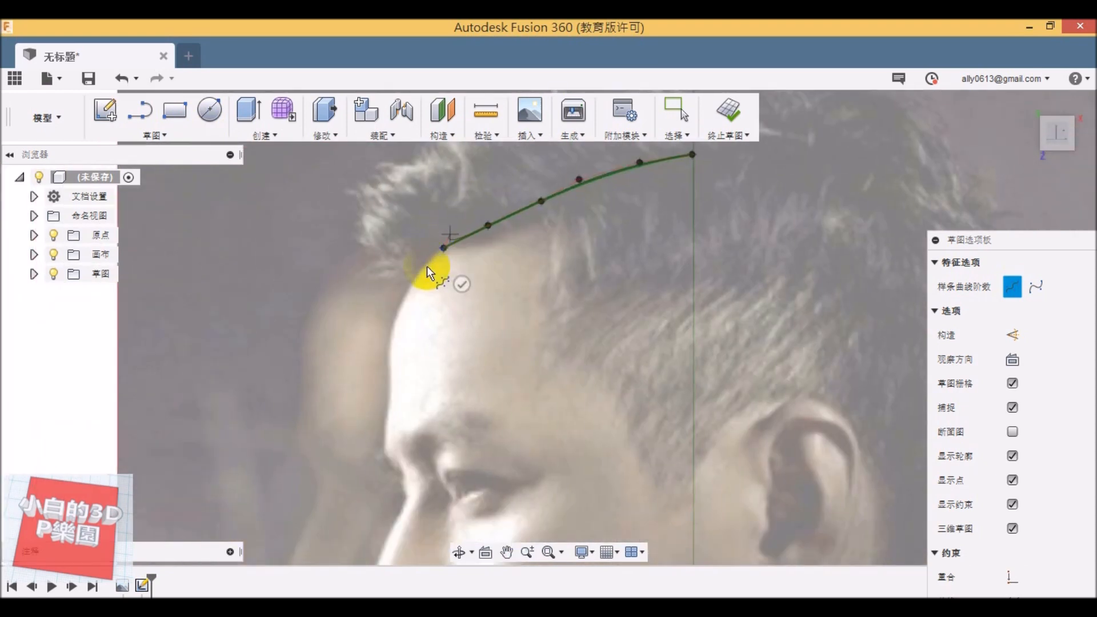
left_click(408, 283)
left_click(395, 313)
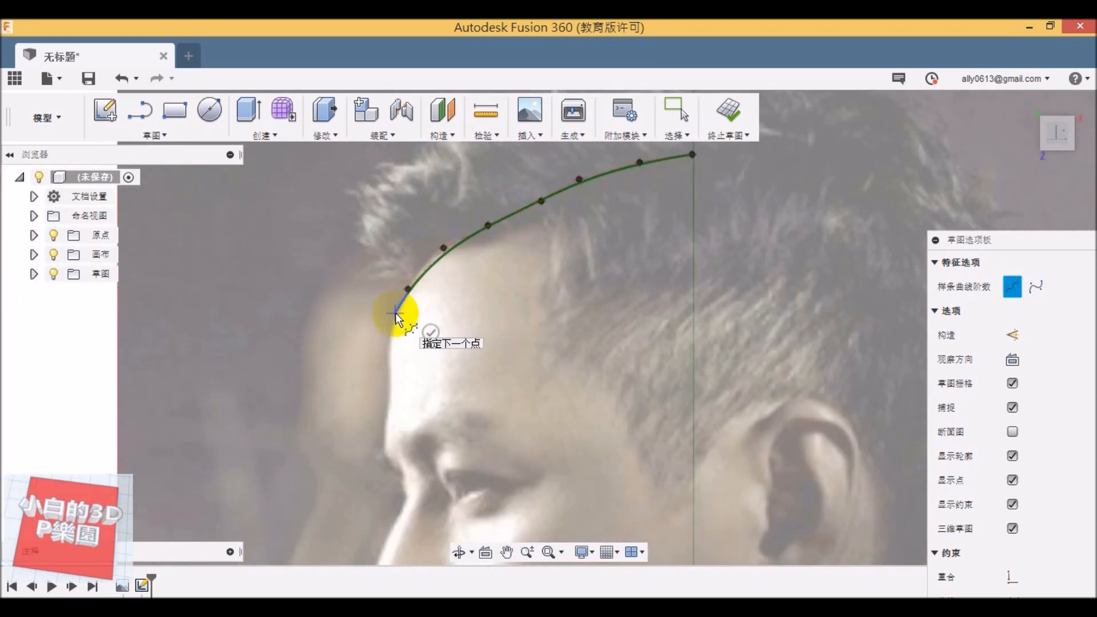
middle_click_drag(396, 313, 453, 228)
scroll(454, 219, "up", 4)
left_click(449, 266)
left_click(451, 295)
left_click(451, 324)
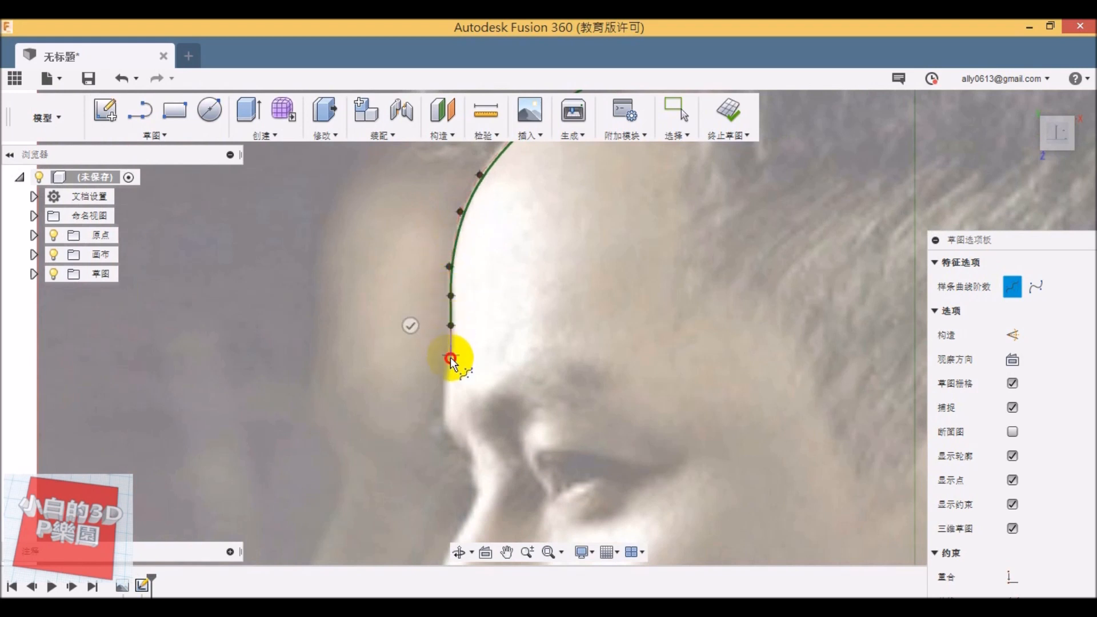
Trace the spline over the brow and into the recess at the root of the nose
middle_click_drag(450, 360, 416, 225)
left_click(417, 233)
left_click(430, 255)
left_click(446, 277)
left_click(455, 288)
left_click(465, 303)
left_click(460, 315)
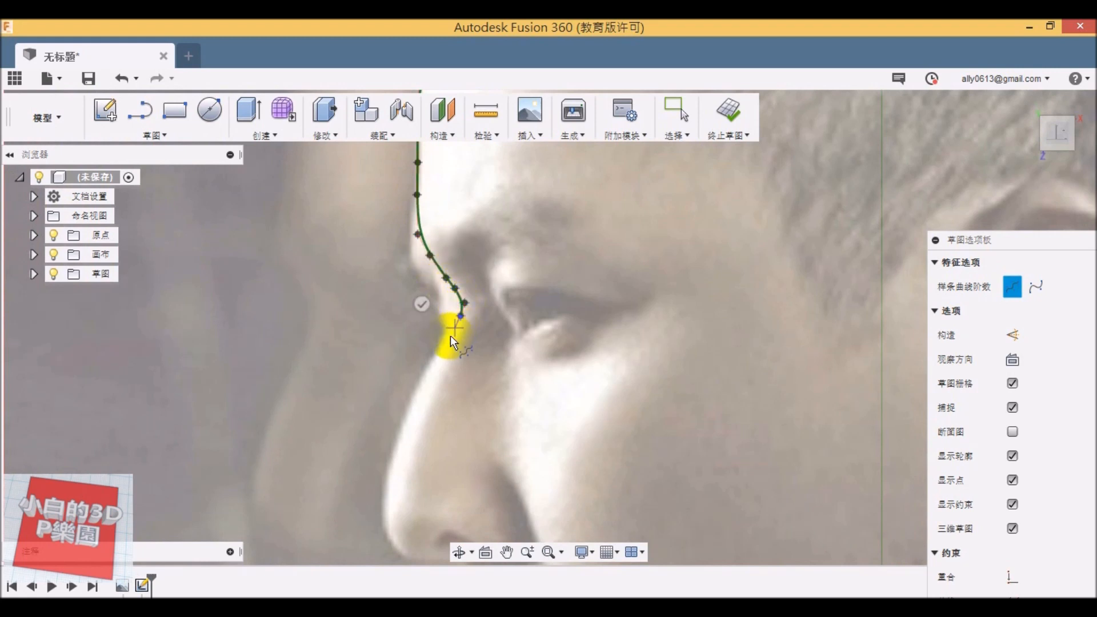
Continue the spline along the bridge of the nose to its tip
middle_click_drag(429, 364, 461, 244)
left_click(454, 248)
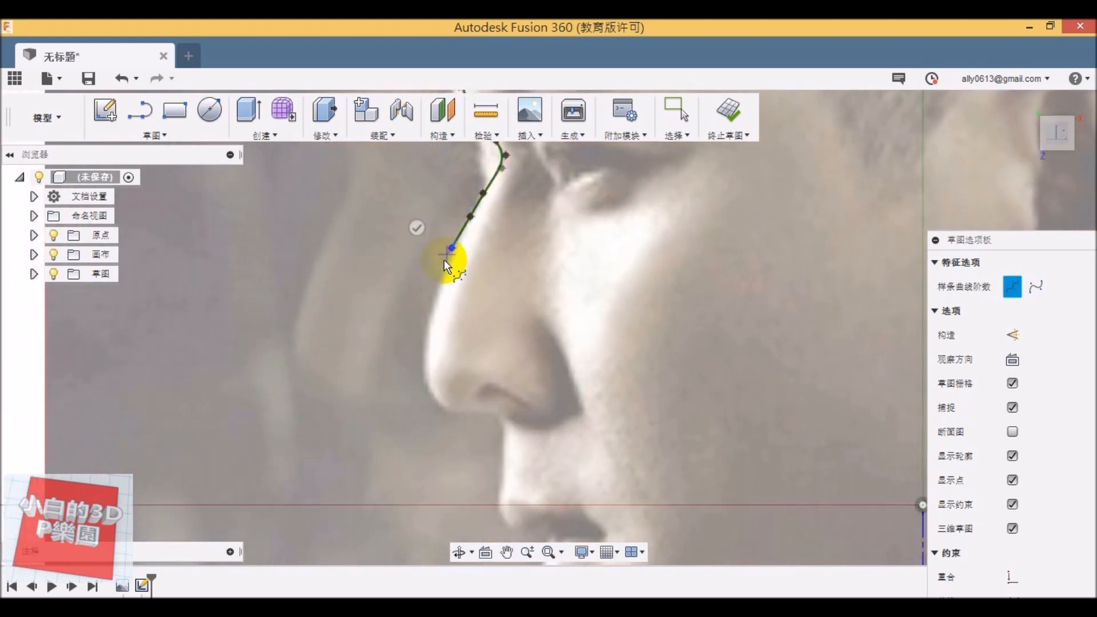
left_click(441, 284)
left_click(431, 307)
scroll(443, 245, "up", 3)
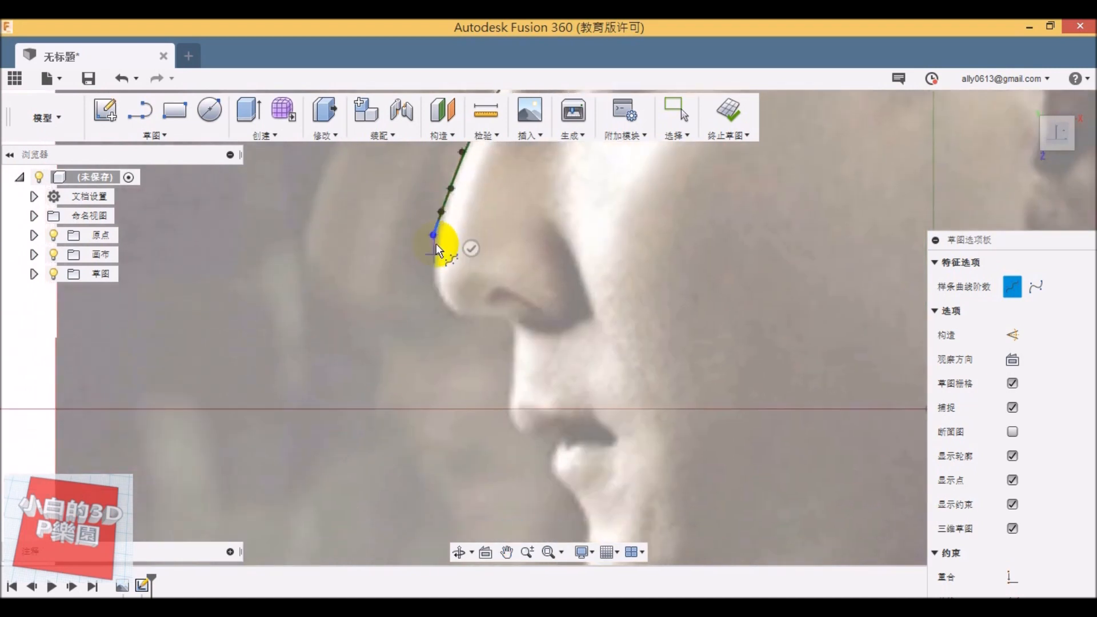
left_click(436, 261)
left_click(443, 292)
Trace the spline around the underside of the nose and down onto the area above the upper lip
left_click(458, 314)
left_click(473, 329)
left_click(507, 337)
left_click(530, 340)
left_click(547, 346)
left_click(554, 367)
left_click(554, 383)
Continue the spline around the upper lip to the mouth opening
middle_click_drag(566, 374, 488, 225)
left_click(472, 276)
left_click(470, 311)
left_click(472, 341)
left_click(487, 369)
left_click(504, 377)
left_click(523, 380)
left_click(542, 387)
left_click(541, 402)
Trace the spline around the lower lip and into the groove above the chin
middle_click_drag(538, 357, 467, 230)
left_click(466, 291)
left_click(469, 313)
left_click(481, 324)
left_click(494, 333)
left_click(507, 348)
left_click(517, 367)
left_click(518, 385)
Continue the spline down the front of the chin with closely spaced points
mouse_move(516, 339)
middle_mouse_down()
mouse_move(406, 137)
mouse_move(400, 188)
middle_mouse_up()
left_click(408, 202)
left_click(404, 222)
left_click(406, 246)
left_click(410, 264)
left_click(427, 290)
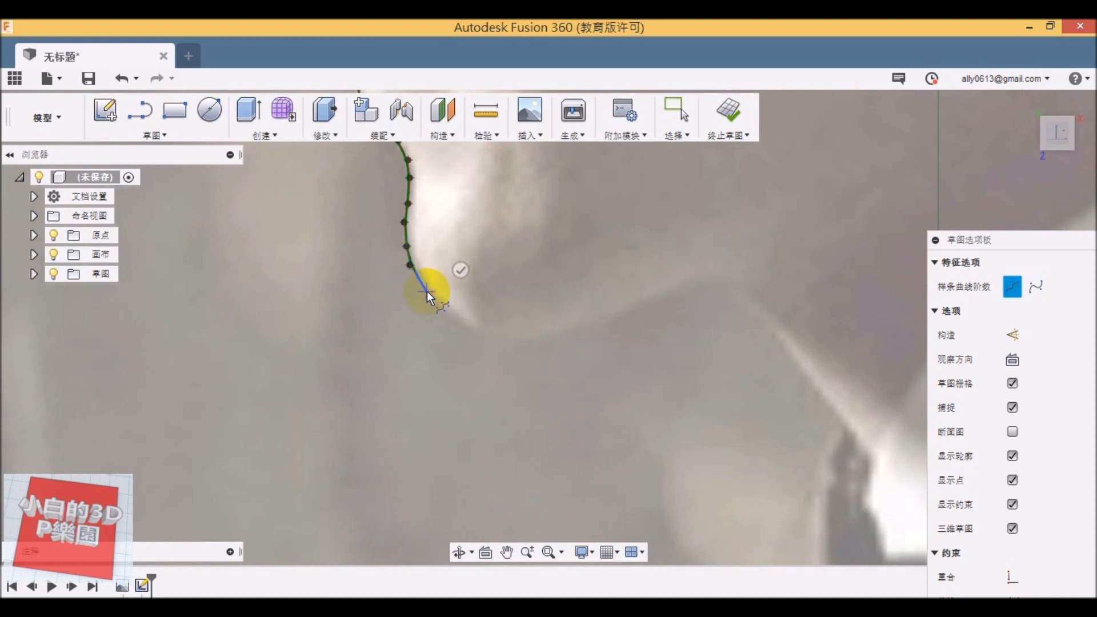
left_click(442, 310)
Trace the spline along the underside of the chin toward the throat
left_click(475, 328)
left_click(502, 337)
left_click(532, 336)
left_click(567, 329)
left_click(607, 311)
left_click(630, 301)
left_click(658, 294)
left_click(680, 280)
Continue the spline over the throat and down the front of the neck toward the collar
middle_click_drag(707, 276, 424, 257)
left_click(424, 265)
left_click(445, 273)
left_click(465, 287)
left_click(485, 305)
left_click(501, 328)
left_click(531, 363)
left_click(567, 415)
End the profile spline at the tip of the white collar beside the vertical axis and finish the curve
middle_click_drag(562, 378, 379, 250)
left_click(419, 345)
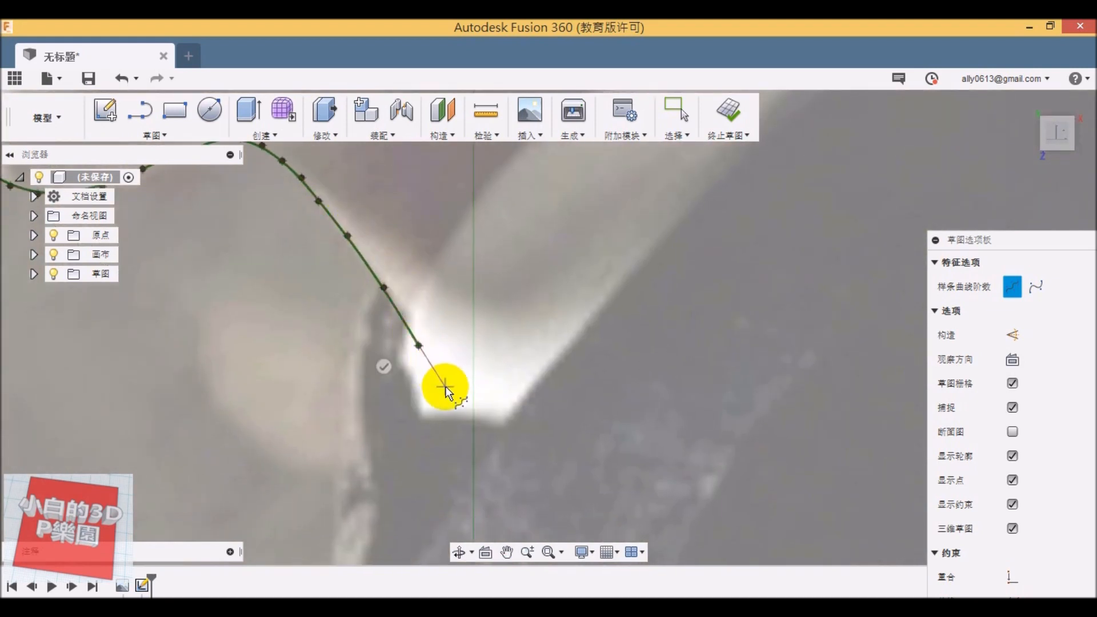
left_click(445, 387)
left_click(470, 410)
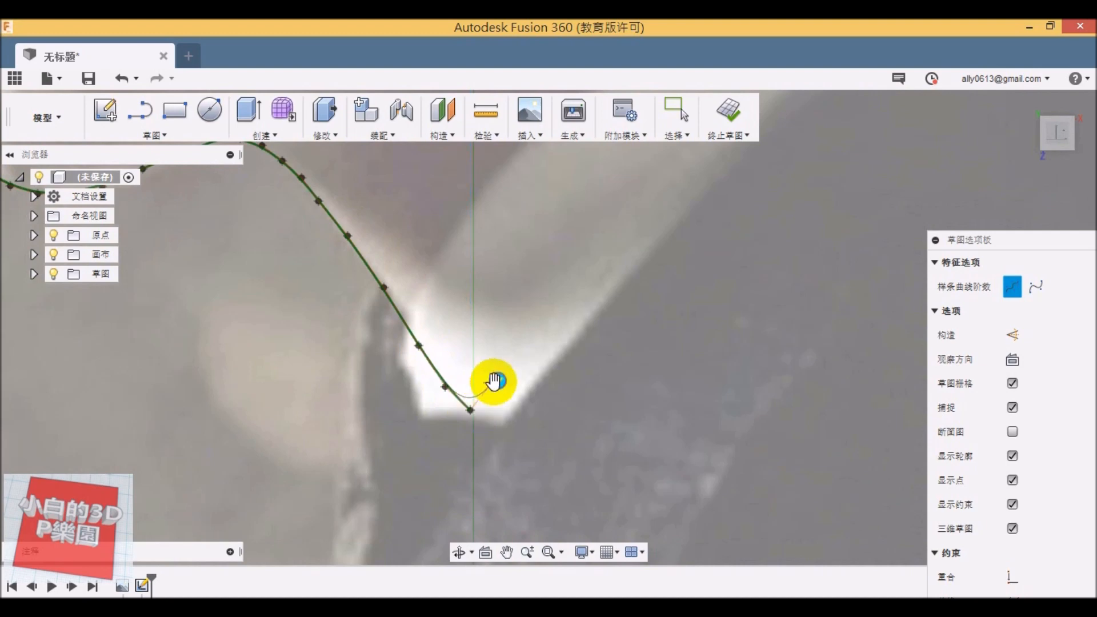
left_click(497, 382)
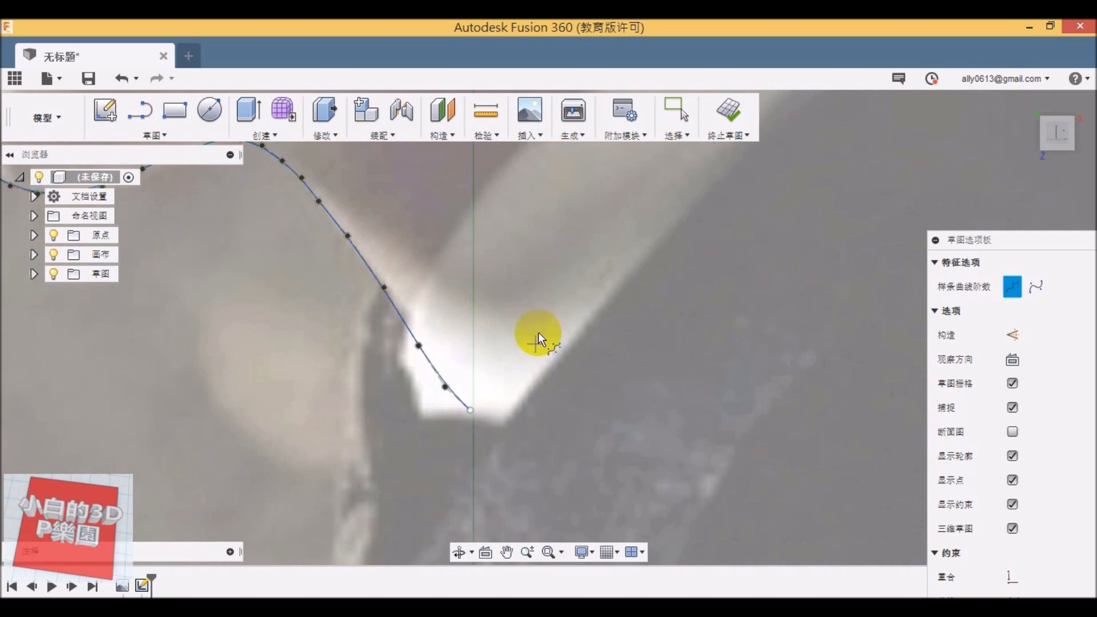
scroll(546, 317, "down", 6)
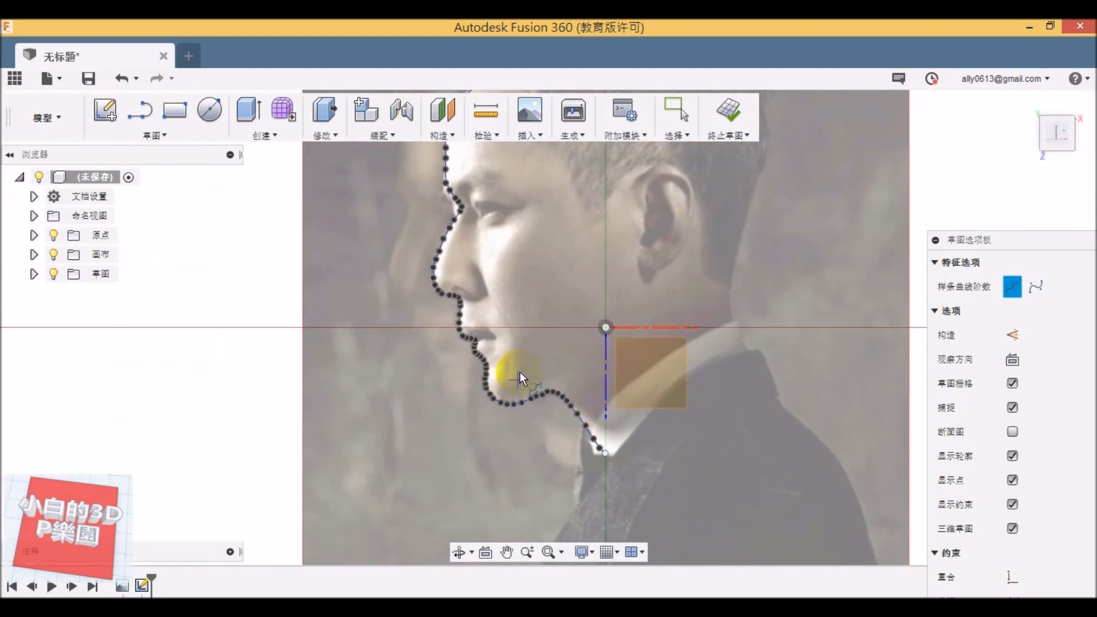
scroll(518, 371, "down", 4)
middle_click_drag(520, 355, 536, 367)
key("Escape")
scroll(723, 309, "up", 1)
middle_click_drag(733, 356, 735, 401)
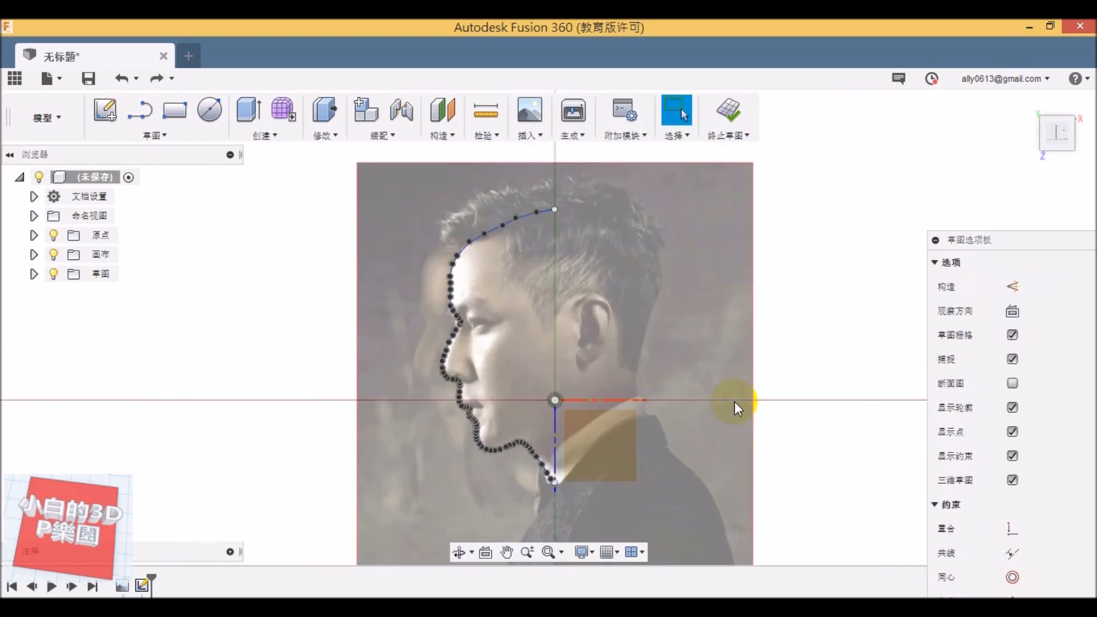
Draw a 6 mm line at 180 degrees from the spline's upper end, out past the front of the face
left_click(154, 135)
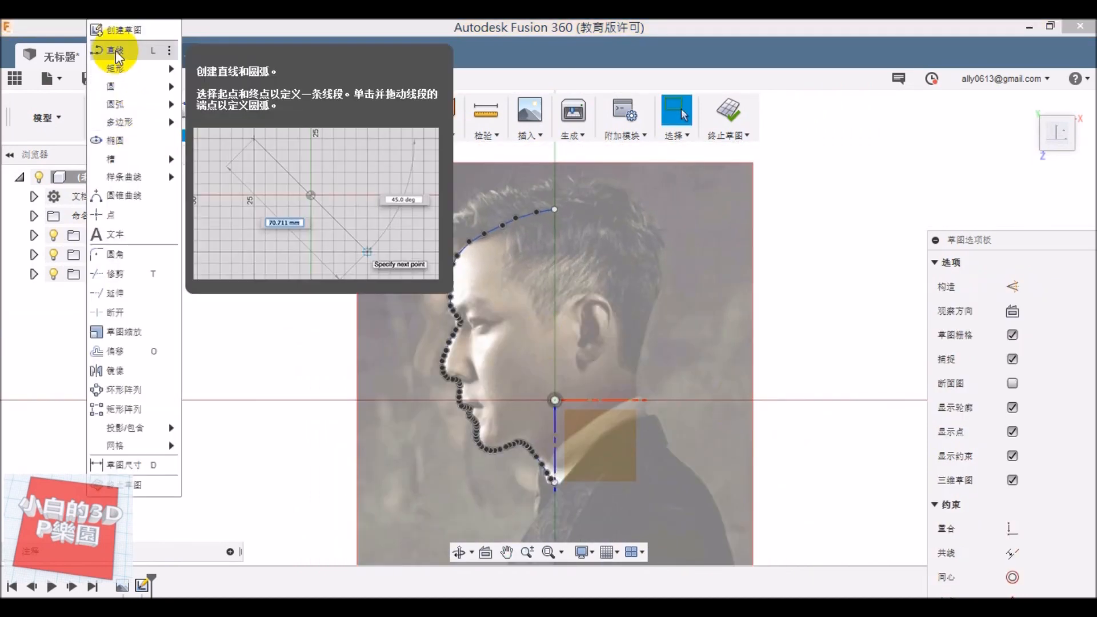
left_click(111, 23)
left_click_drag(555, 209, 381, 211)
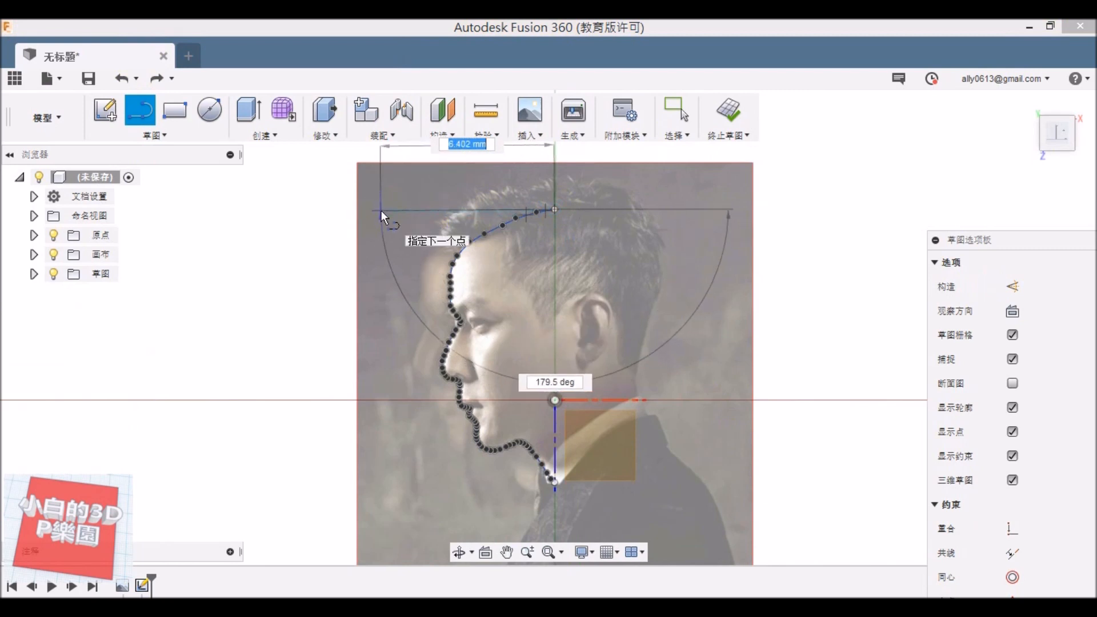
key("Tab")
type("180")
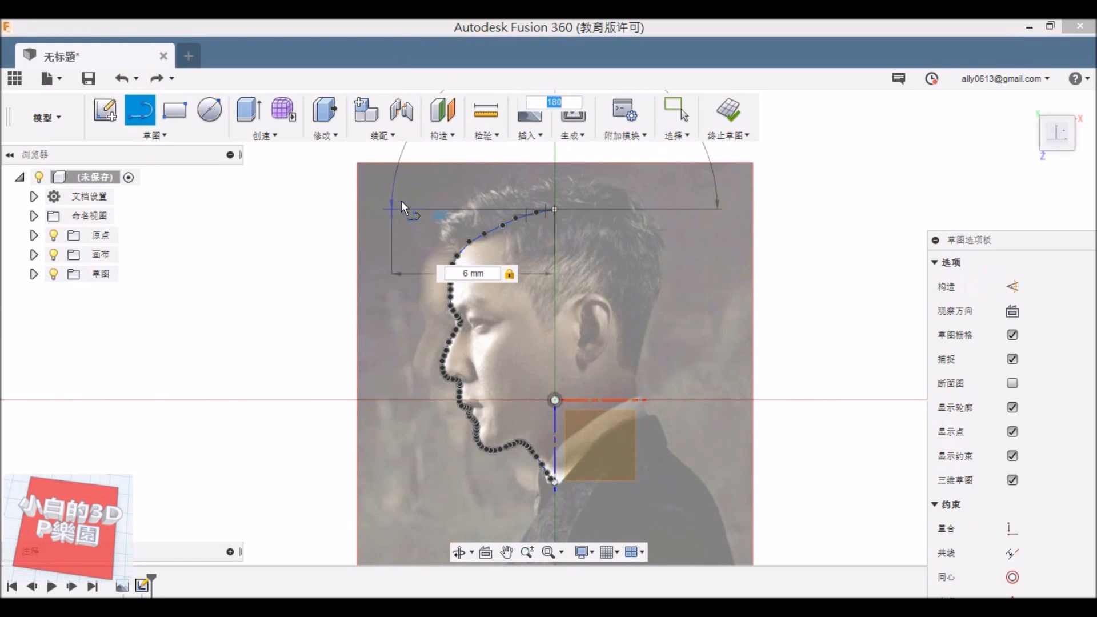
key("Return")
key("Escape")
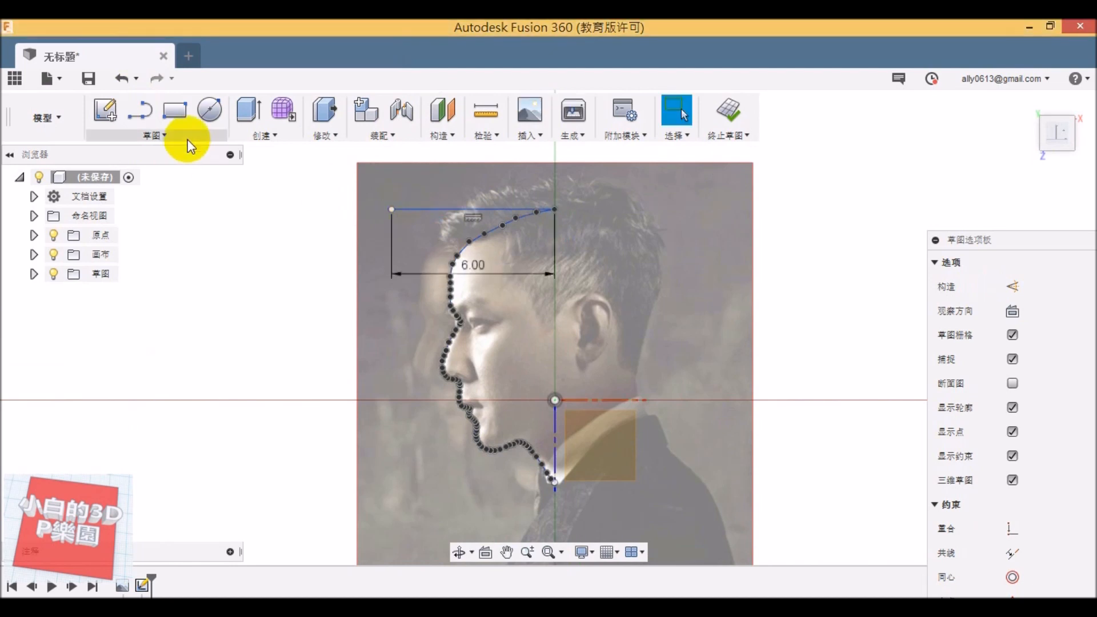
Draw a 12 mm vertical line at 90 degrees downward from the outer end of the 6 mm top line
left_click(150, 136)
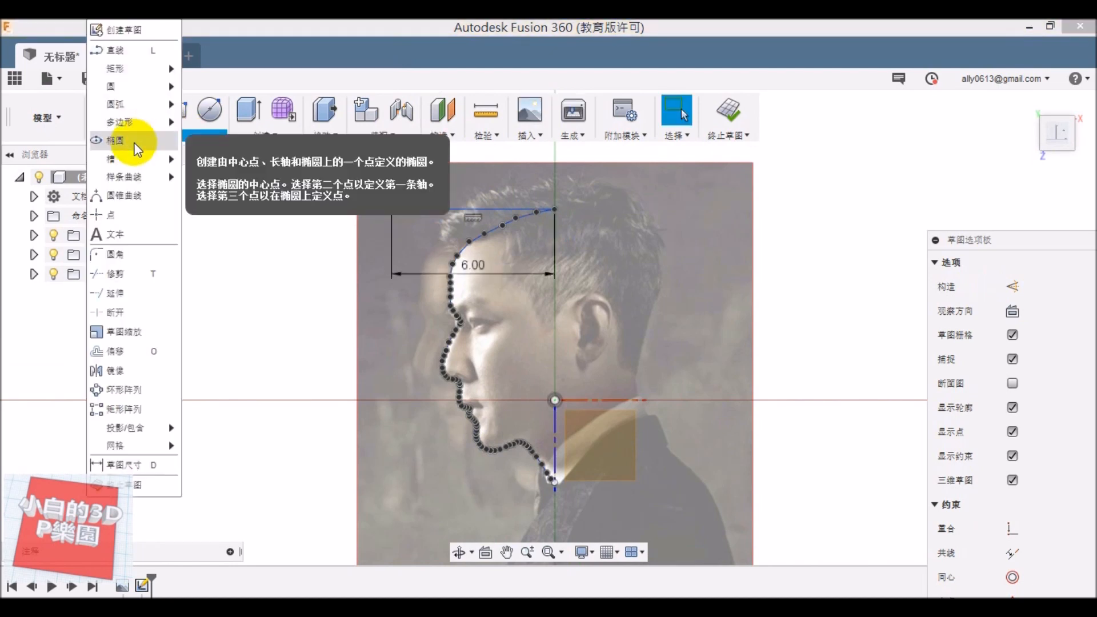
left_click(110, 41)
left_click(391, 209)
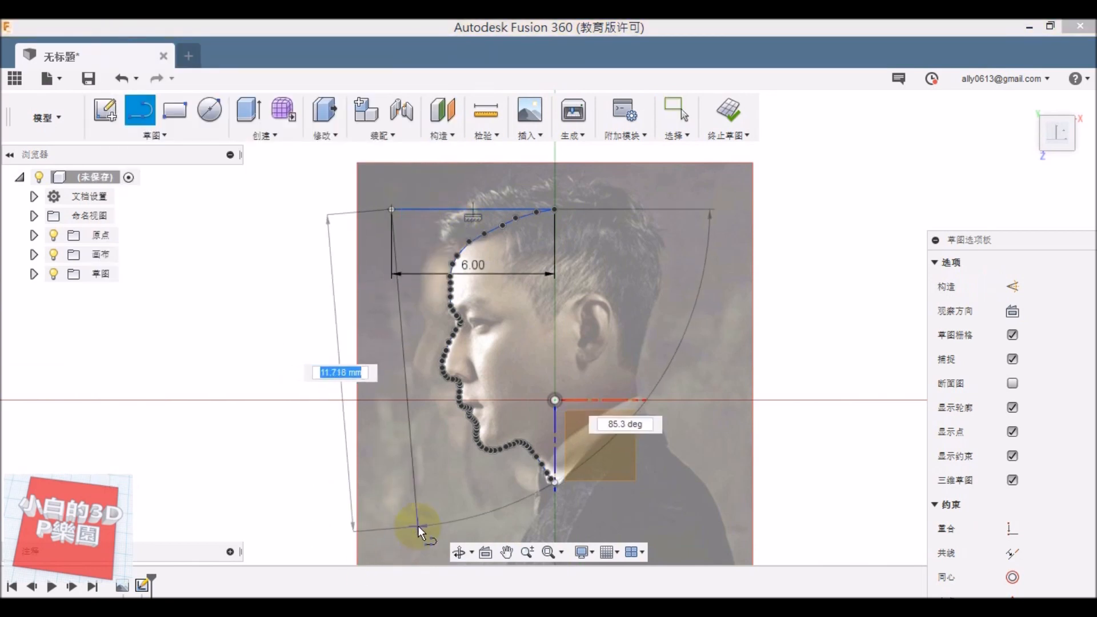
type("11.801")
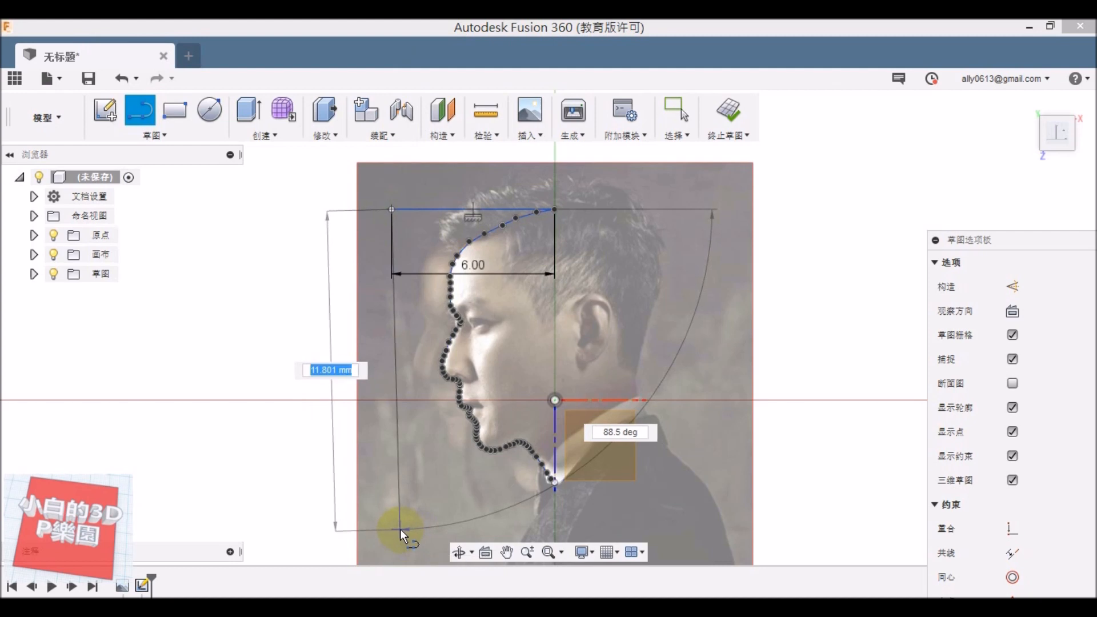
key("Tab")
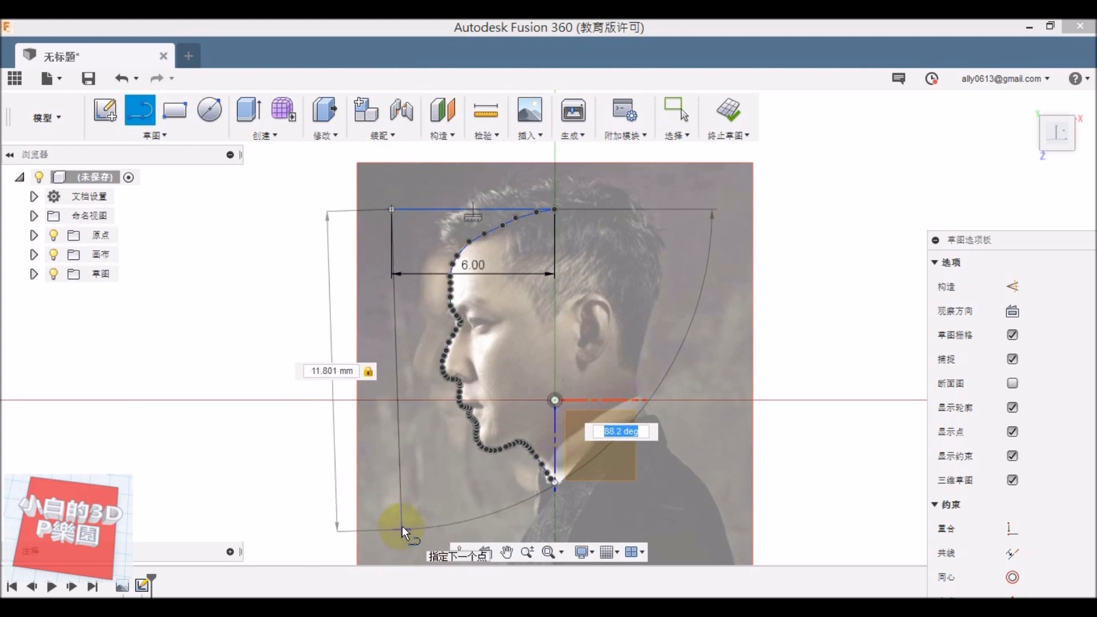
type("90")
key("Tab")
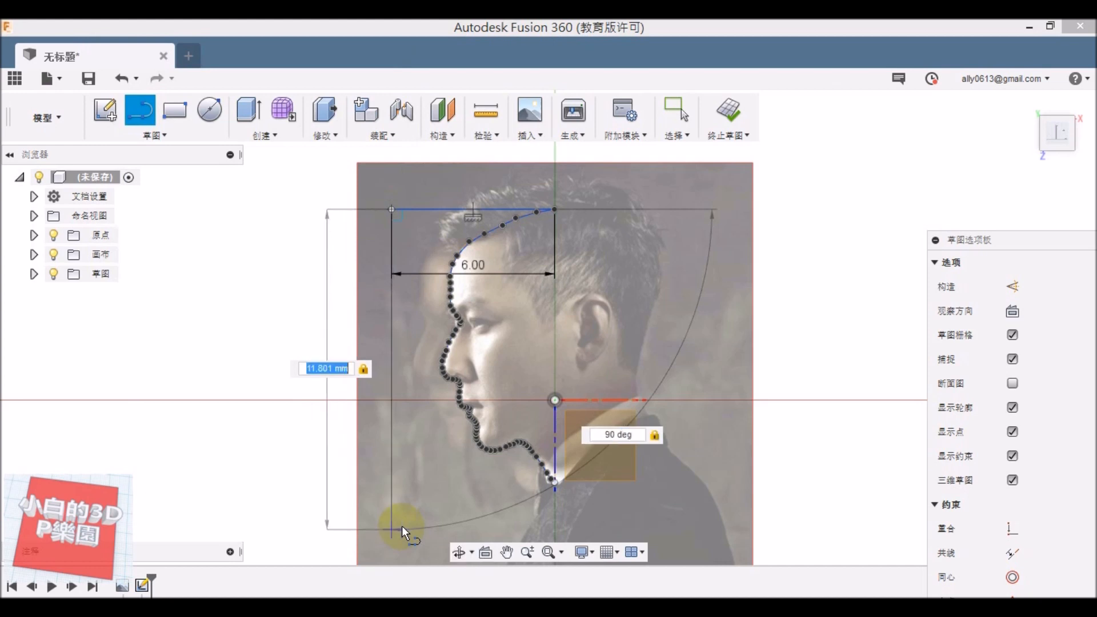
type("12")
key("Tab")
key("Return")
key("Escape")
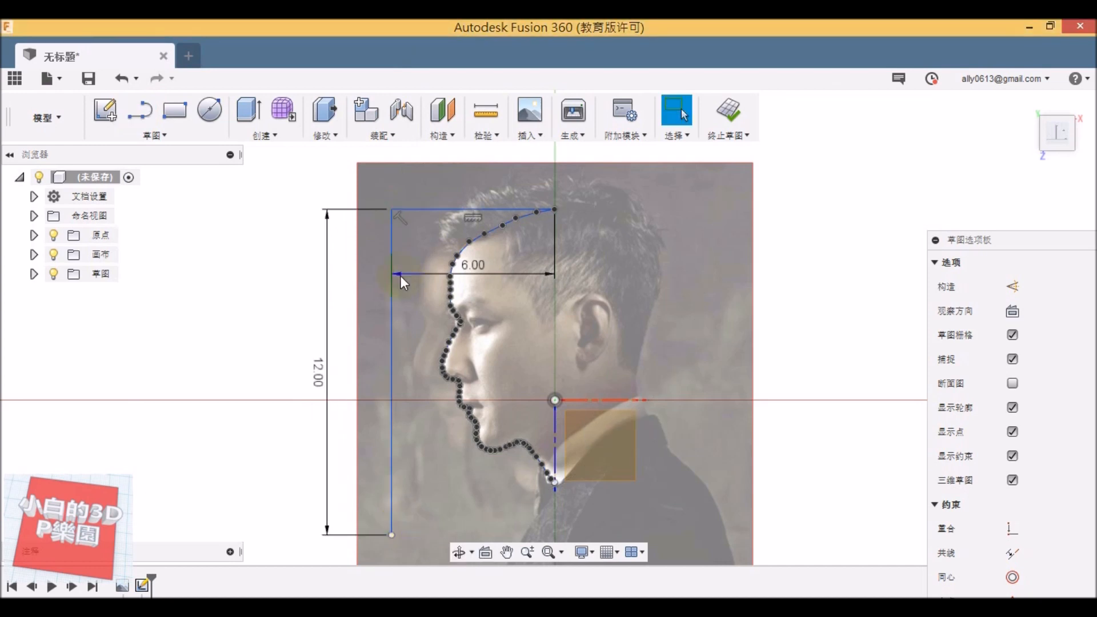
Draw a horizontal line from the spline's lower end at the collar to the 12 mm vertical line, closing the profile
left_click(151, 136)
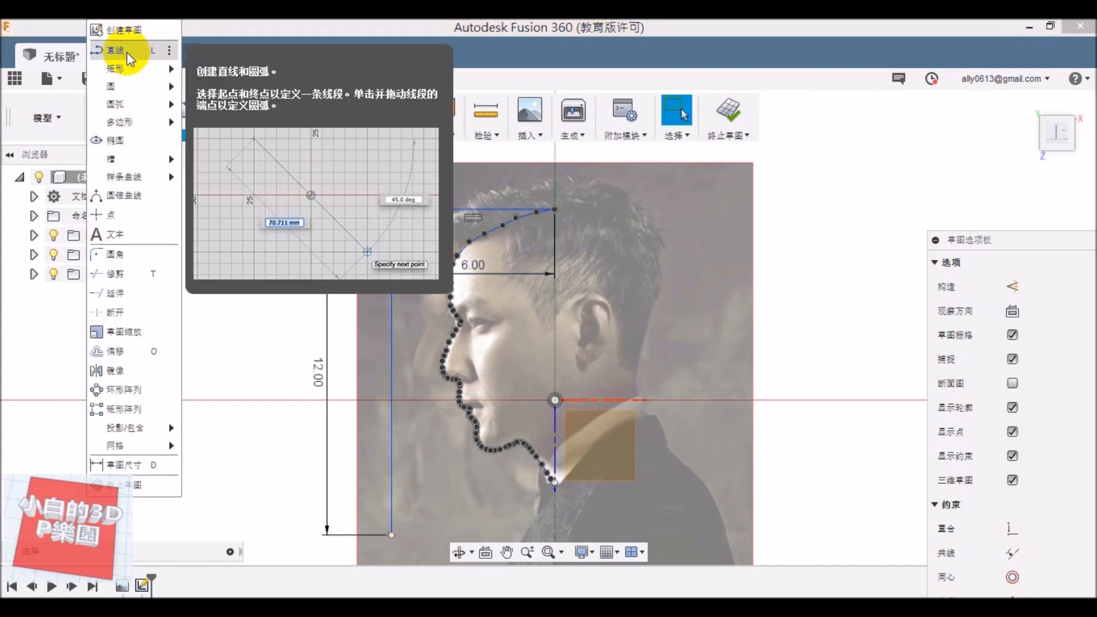
left_click(130, 50)
scroll(546, 484, "up", 5)
middle_click_drag(547, 478, 687, 437)
left_click(702, 437)
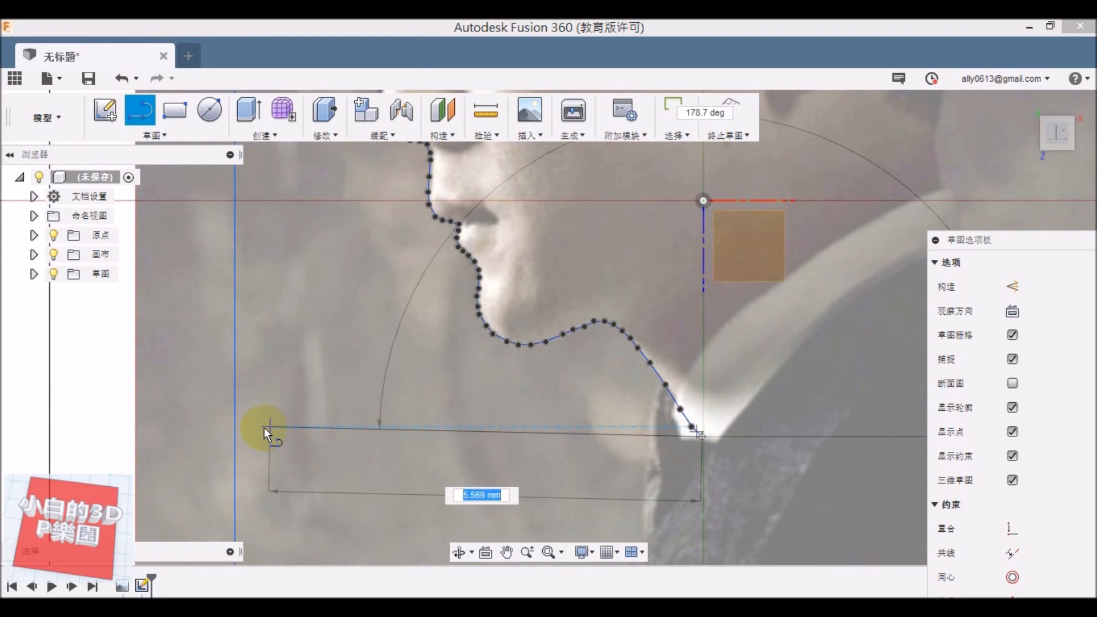
left_click(234, 436)
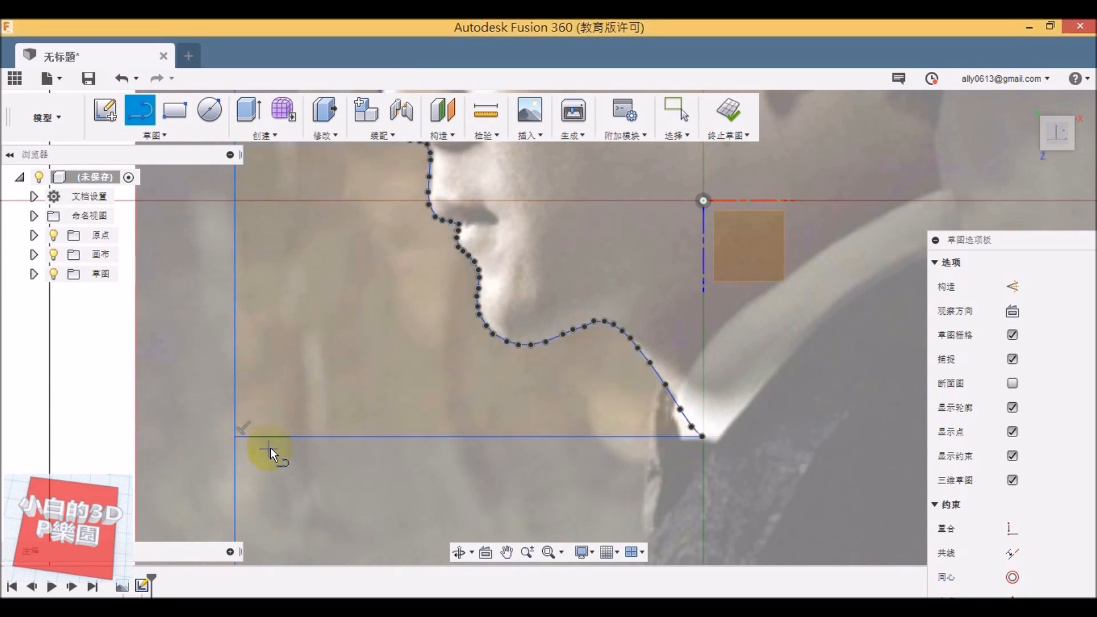
Revolve the closed face profile 360 degrees around the vertical line as a new body
scroll(294, 427, "down", 8)
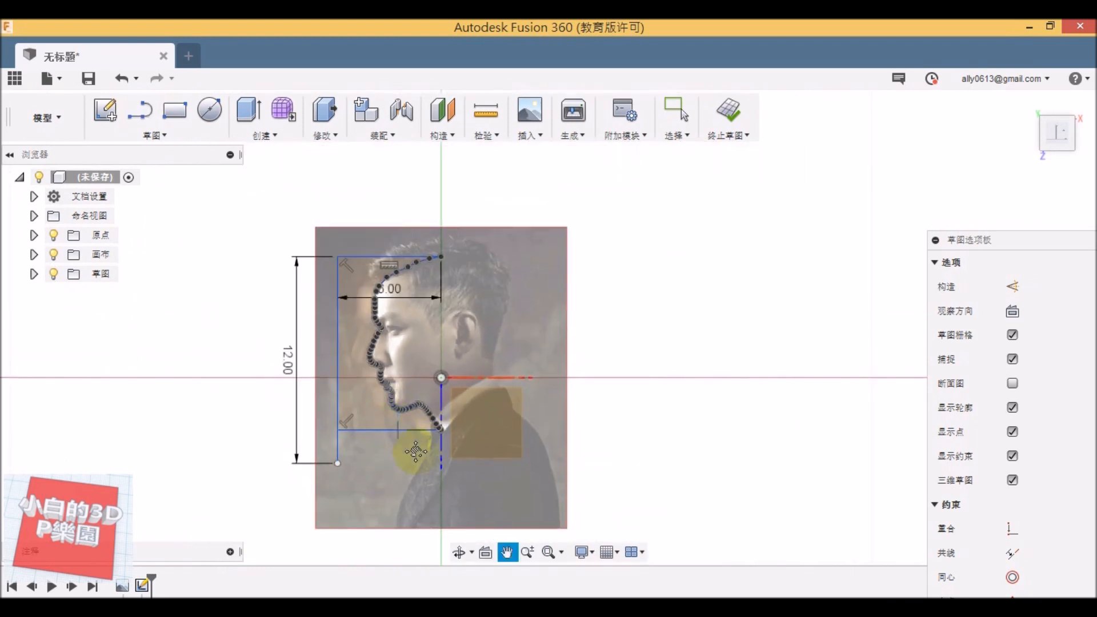
mouse_move(653, 447)
middle_mouse_down()
mouse_move(705, 368)
mouse_move(670, 401)
mouse_move(812, 448)
middle_mouse_up()
scroll(710, 367, "up", 3)
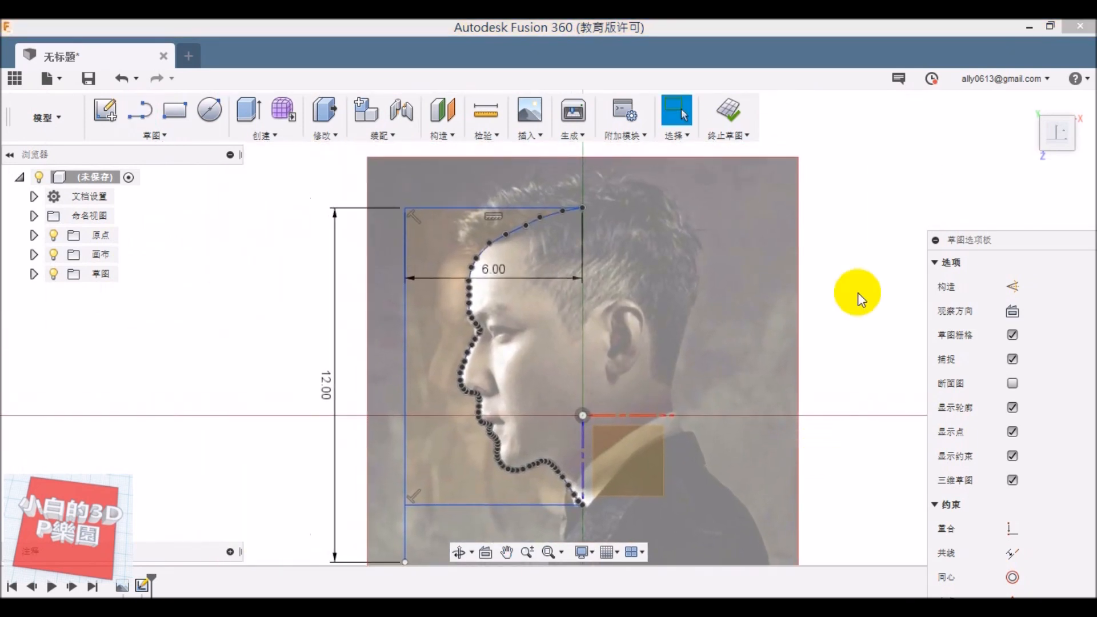
left_click(269, 136)
left_click(269, 193)
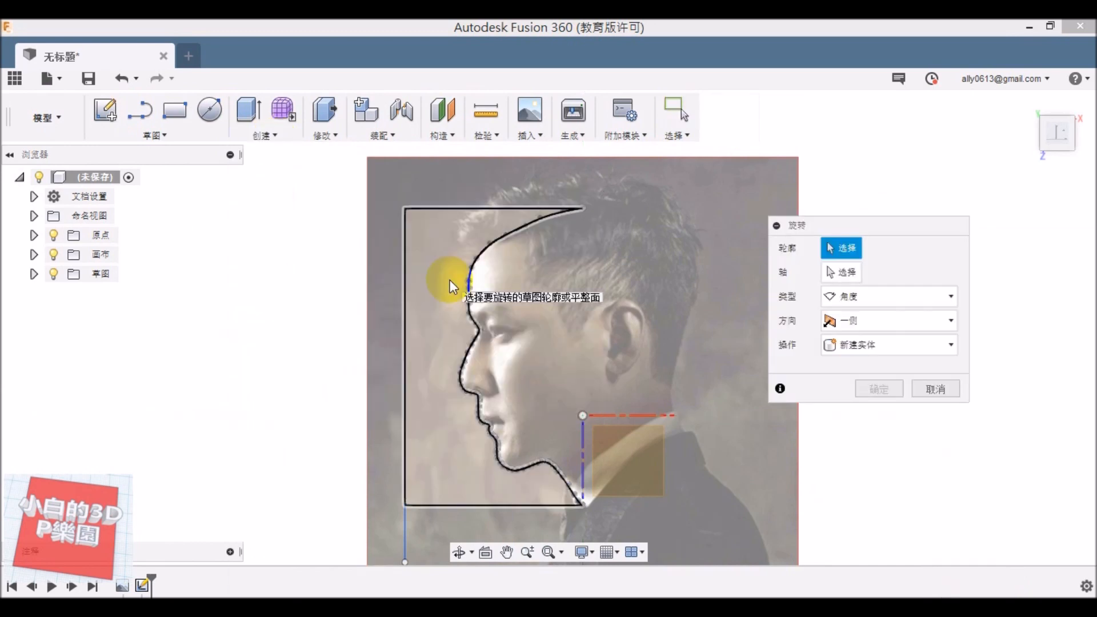
left_click(450, 279)
left_click(841, 277)
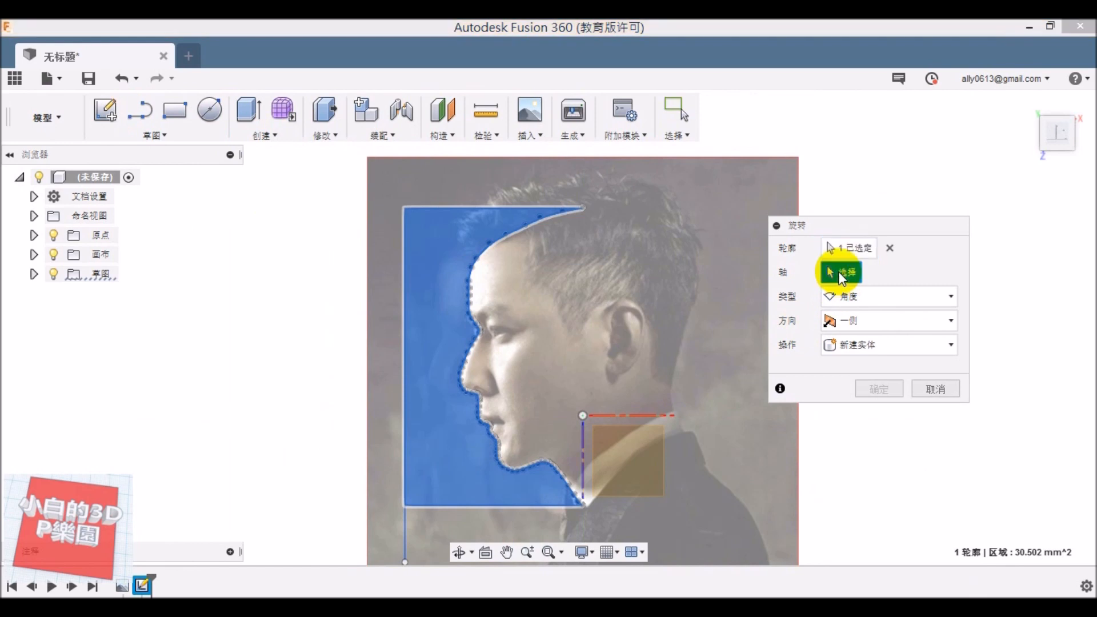
left_click(402, 298)
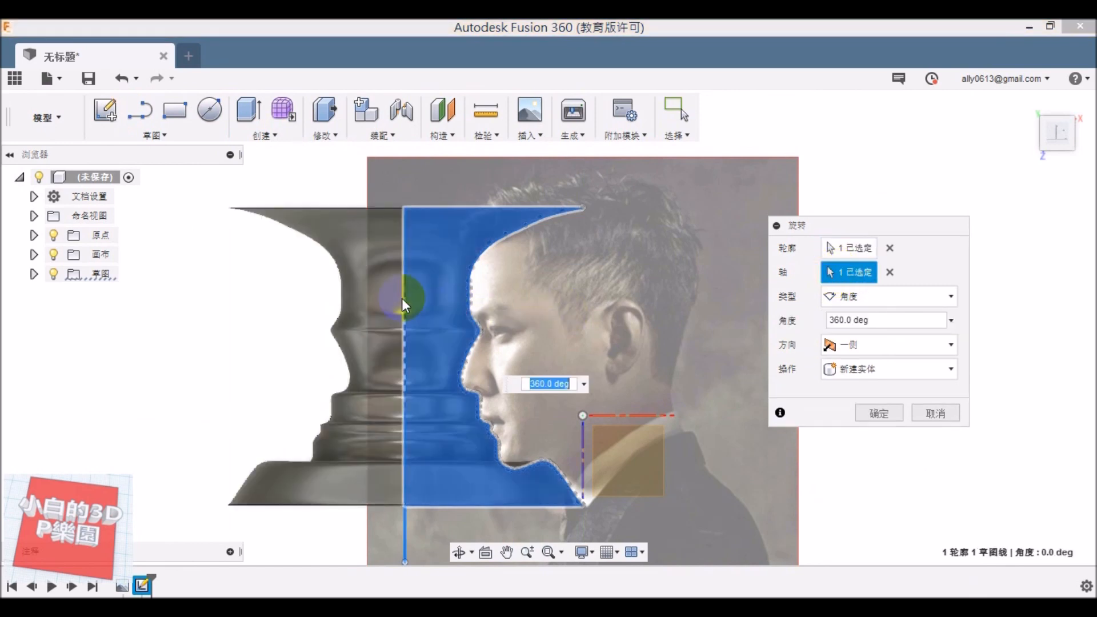
left_click(874, 414)
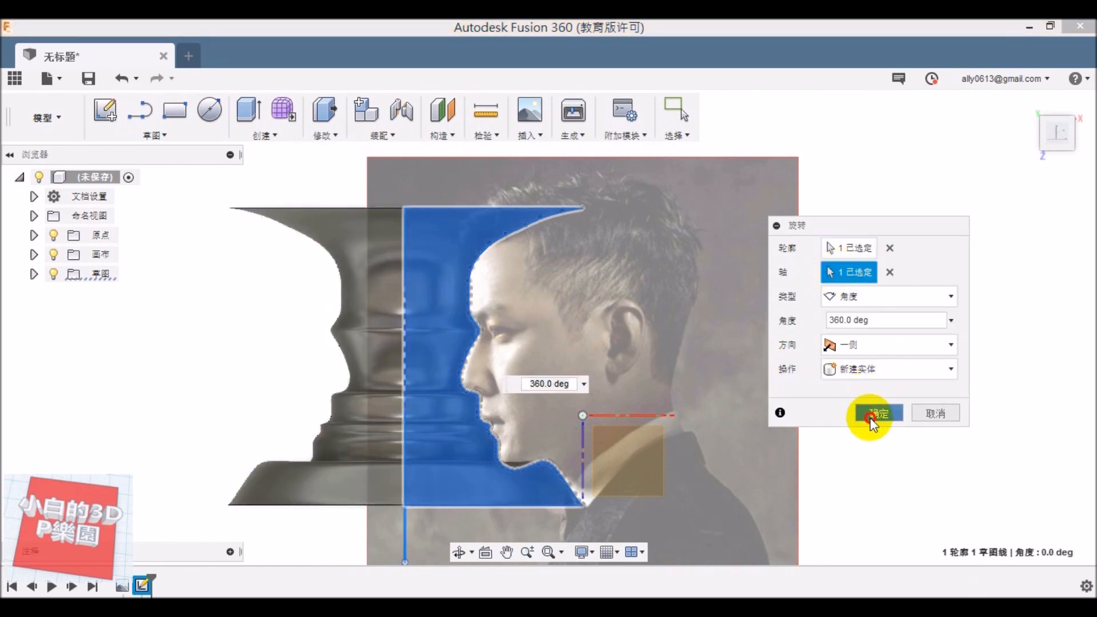
Toggle the canvas photo to compare it with the revolved body, leave it hidden, and view the body from above
middle_click_drag(756, 424, 829, 401)
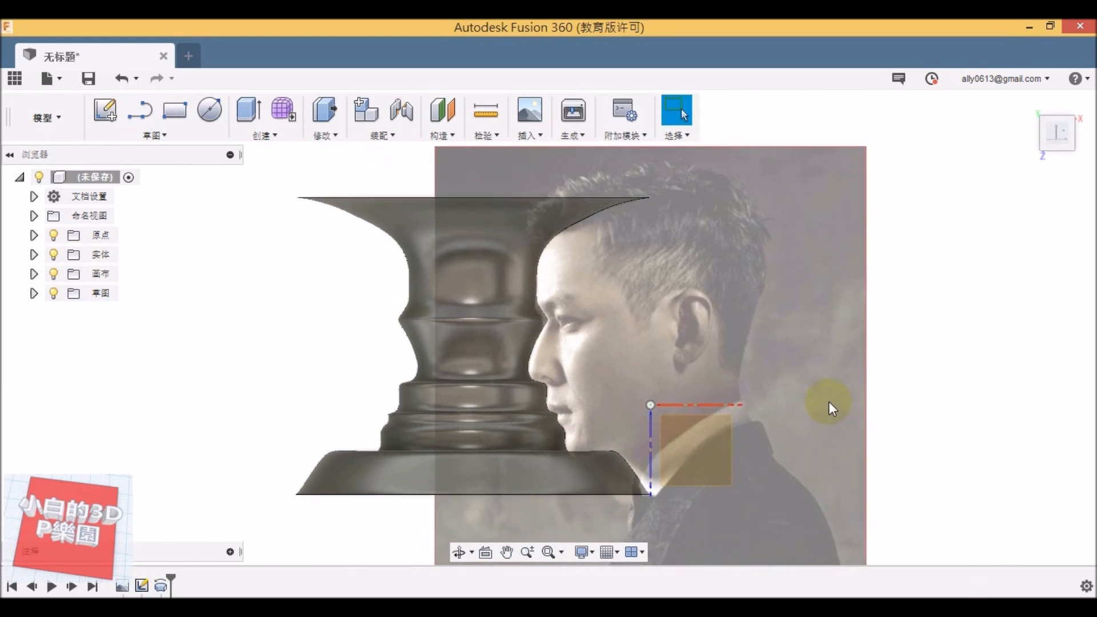
left_click(53, 274)
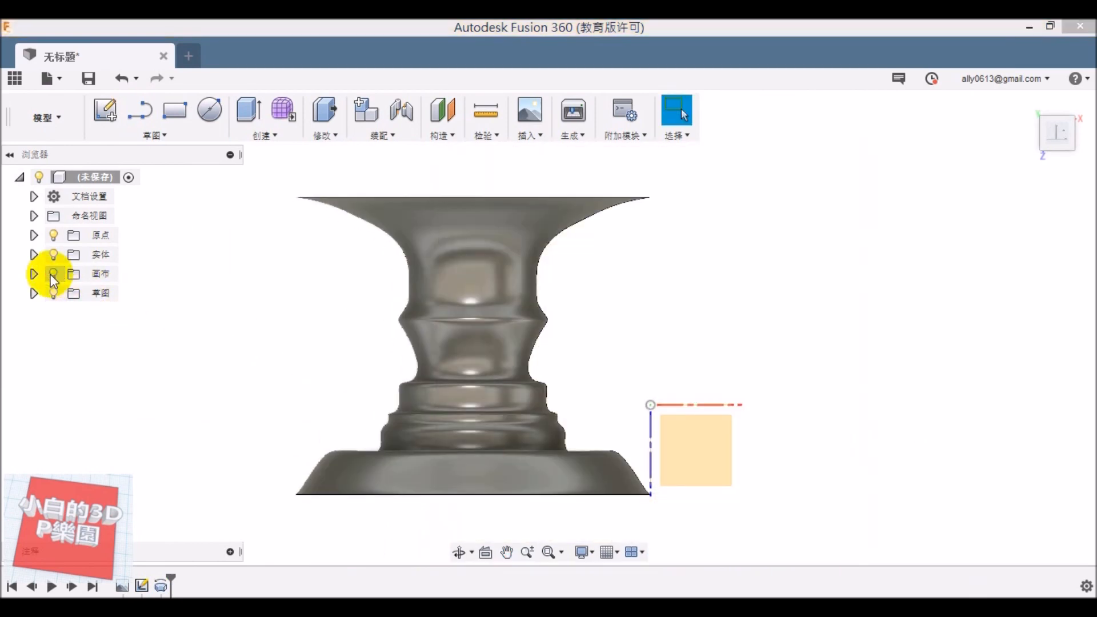
left_click(53, 275)
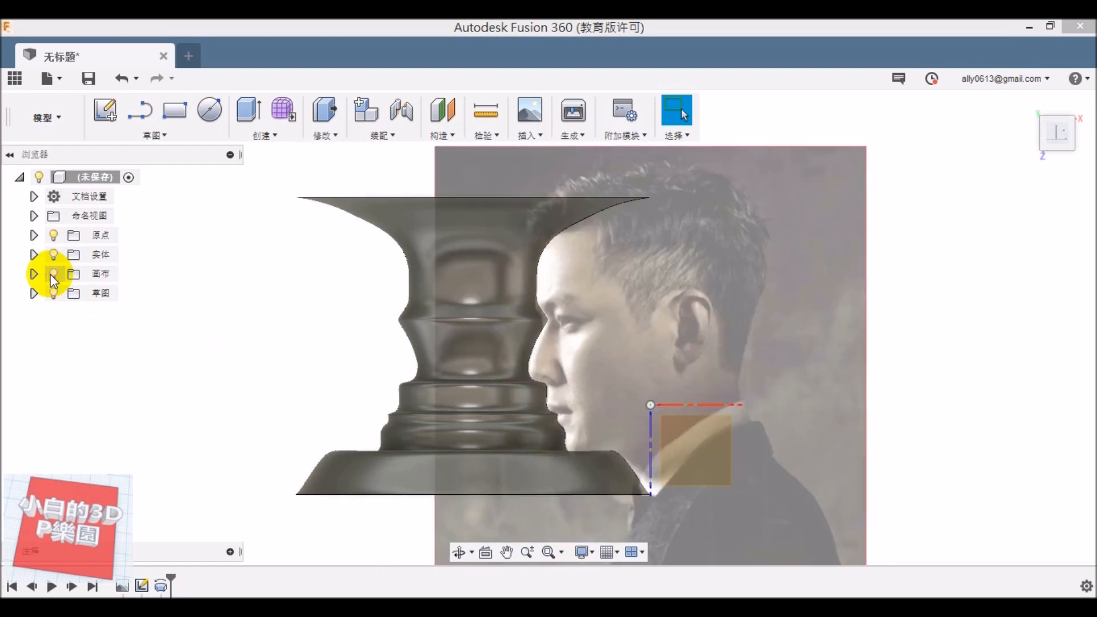
left_click(53, 275)
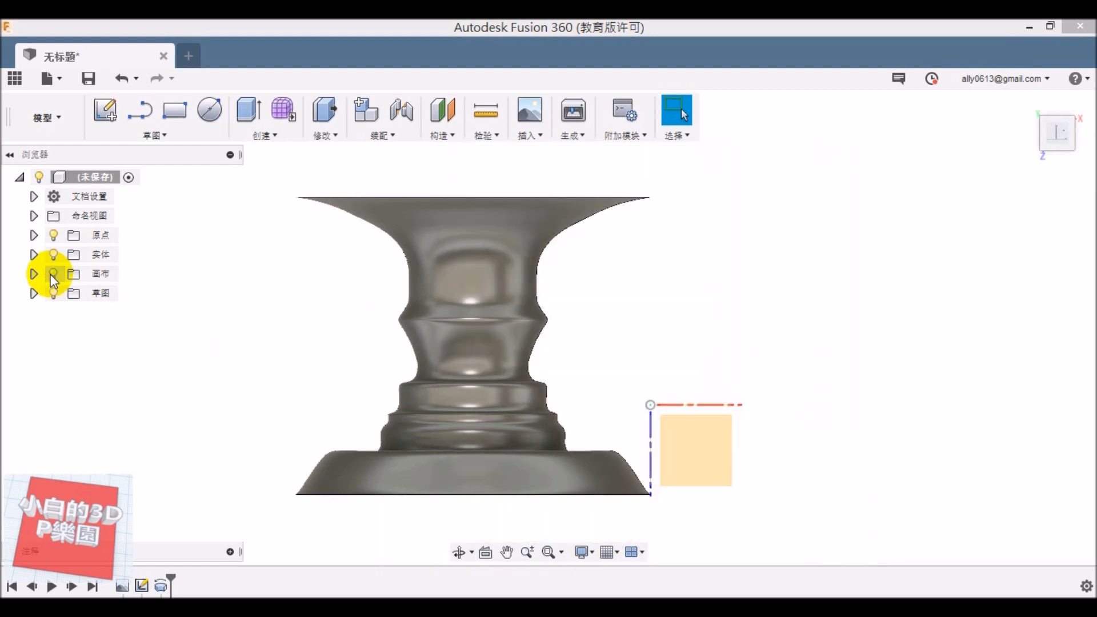
left_click(54, 274)
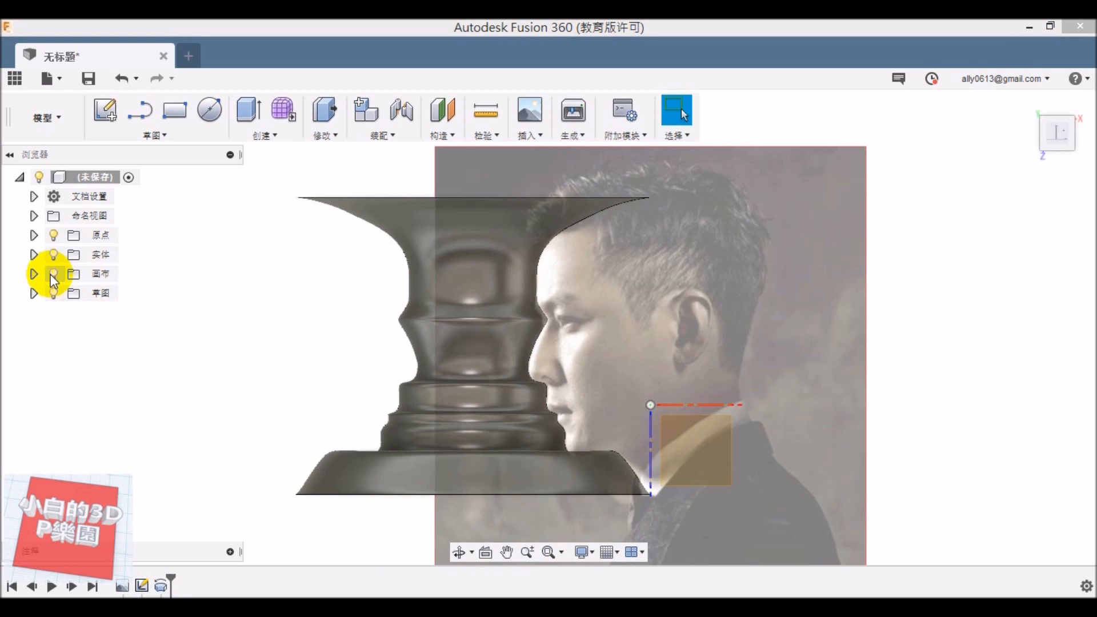
left_click(53, 275)
middle_click_drag(503, 307, 594, 346, "shift")
left_click_drag(595, 346, 579, 362)
key("Escape")
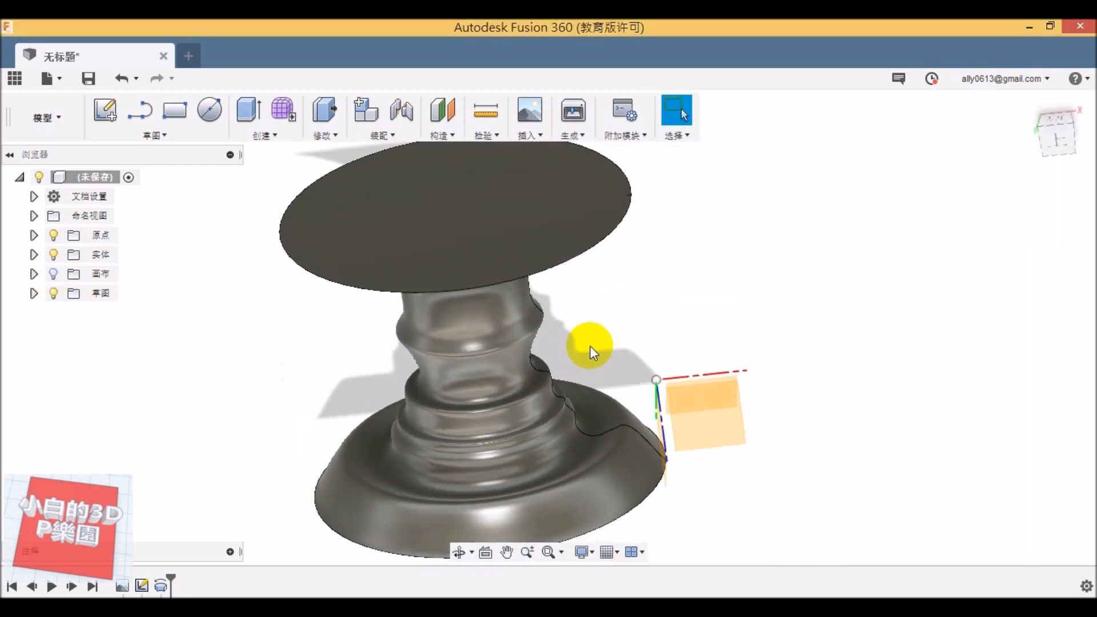
Shell the vase body from its flat top face with an inside thickness of 0.5 mm
left_click(325, 137)
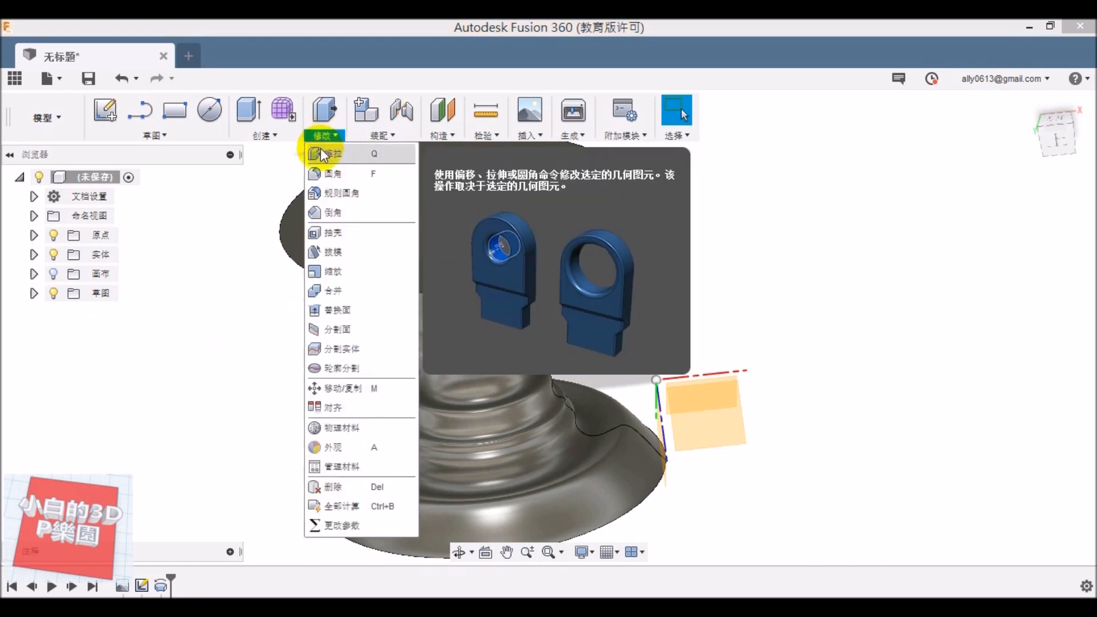
left_click(330, 232)
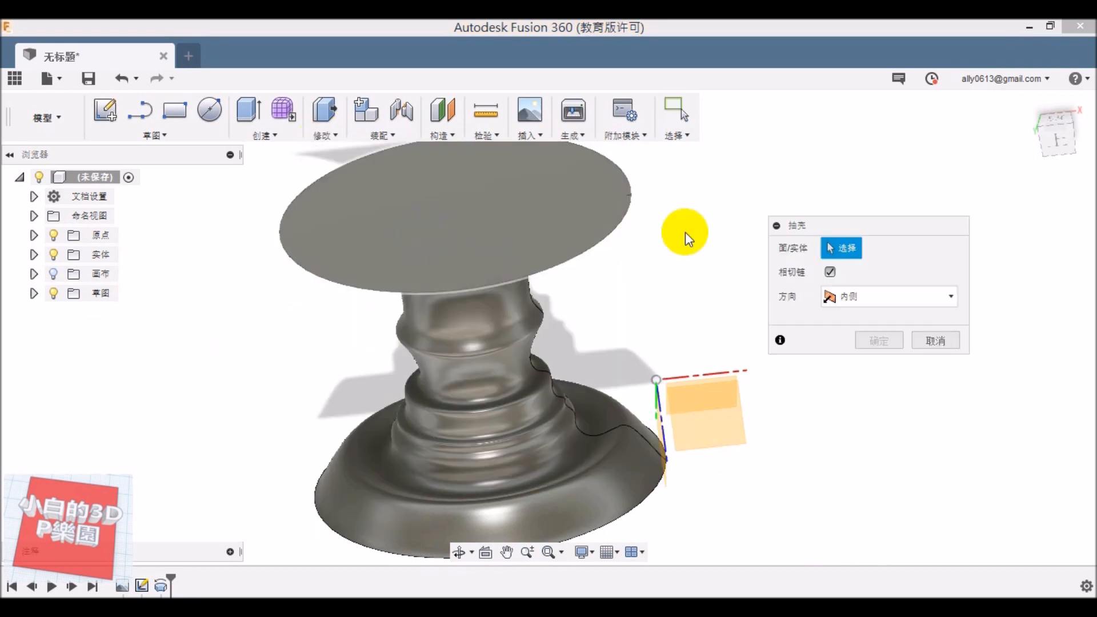
left_click(1061, 148)
middle_click_drag(697, 215, 649, 374, "shift")
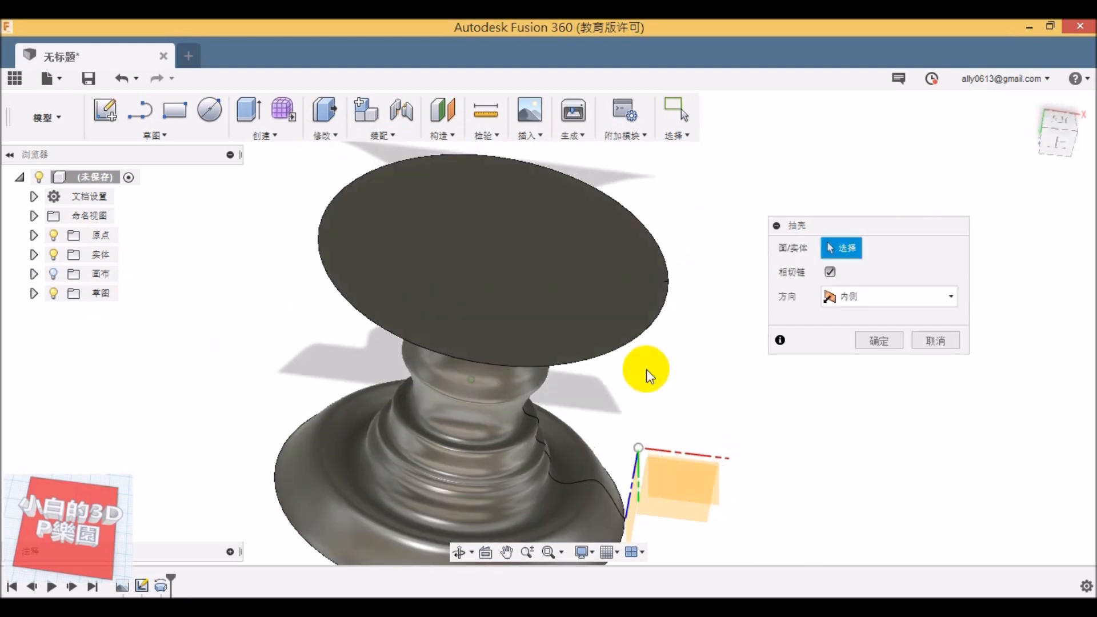
left_click(1068, 129)
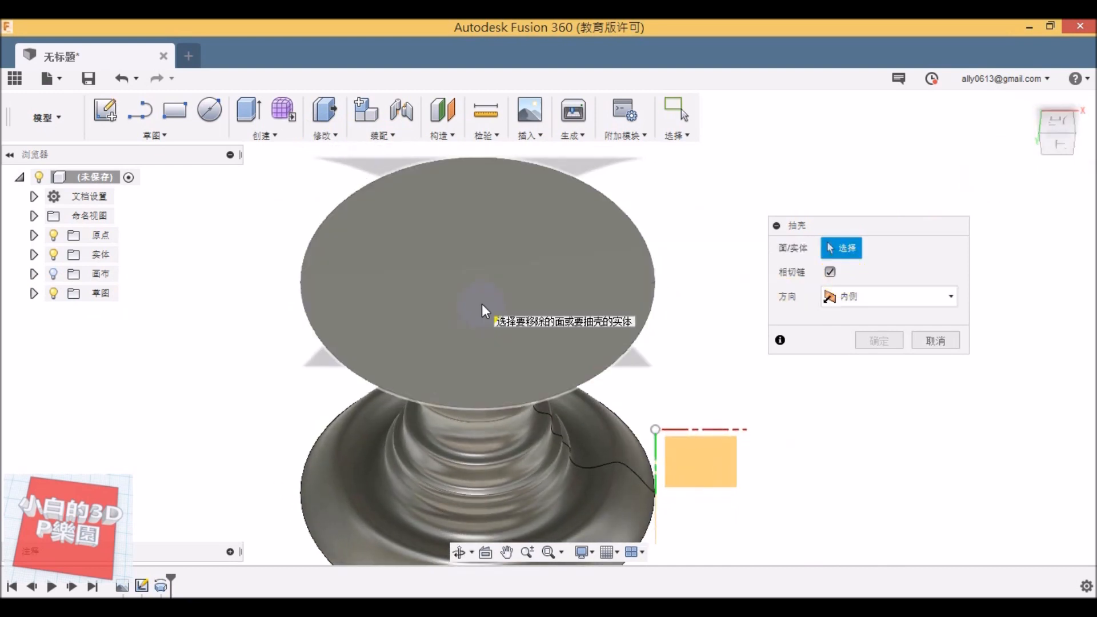
left_click(486, 309)
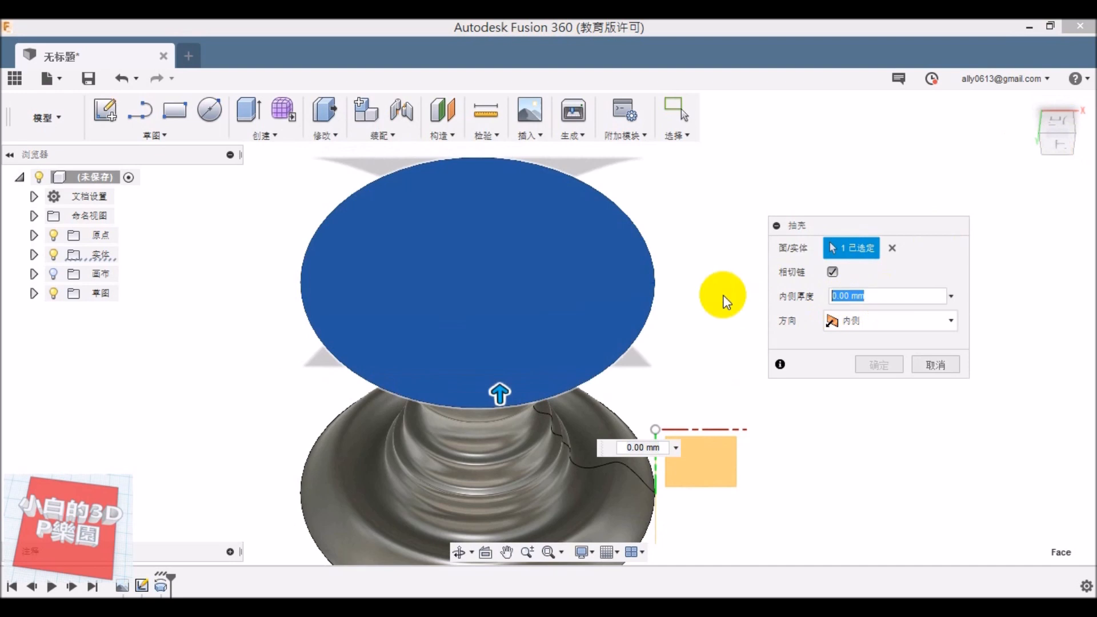
type("0.5")
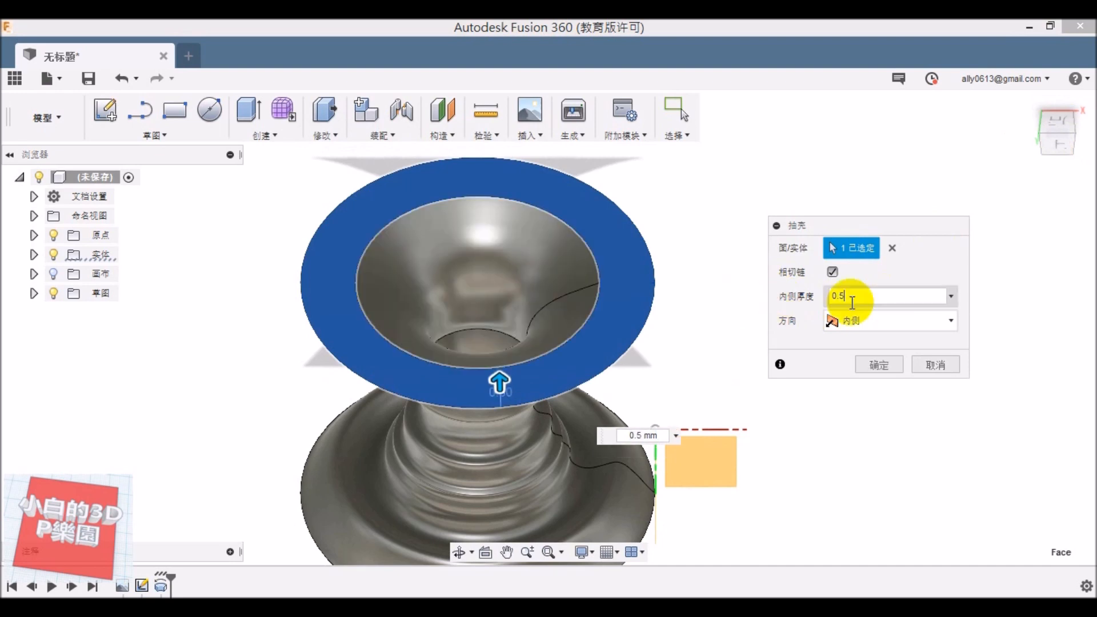
left_click(866, 368)
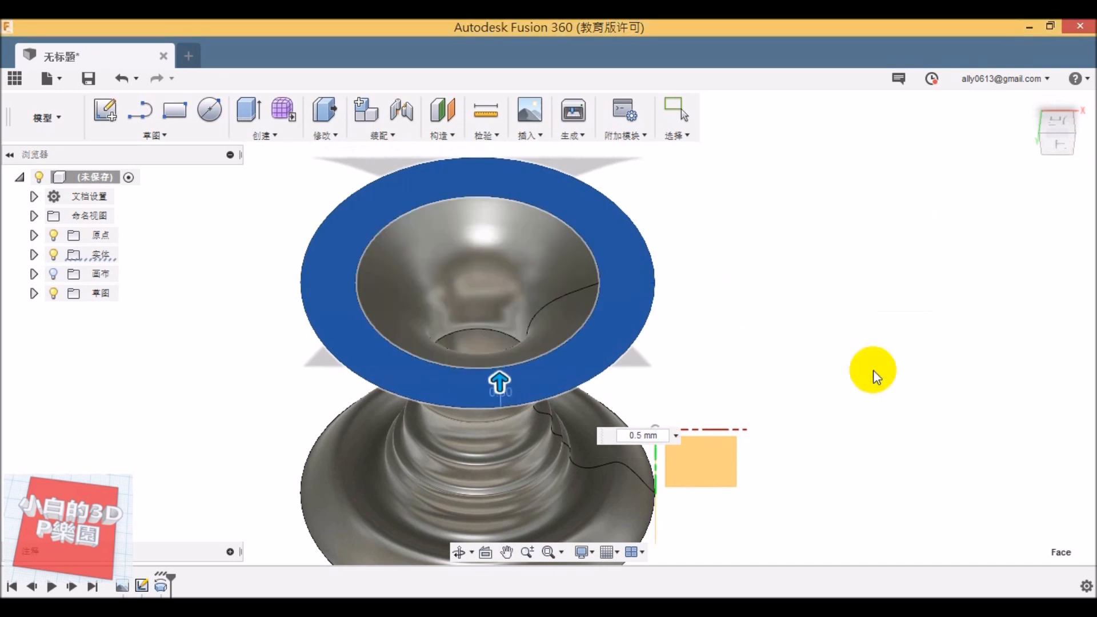
Fillet the outer edge of the vase's top rim with a 0.1 mm radius
left_click(327, 136)
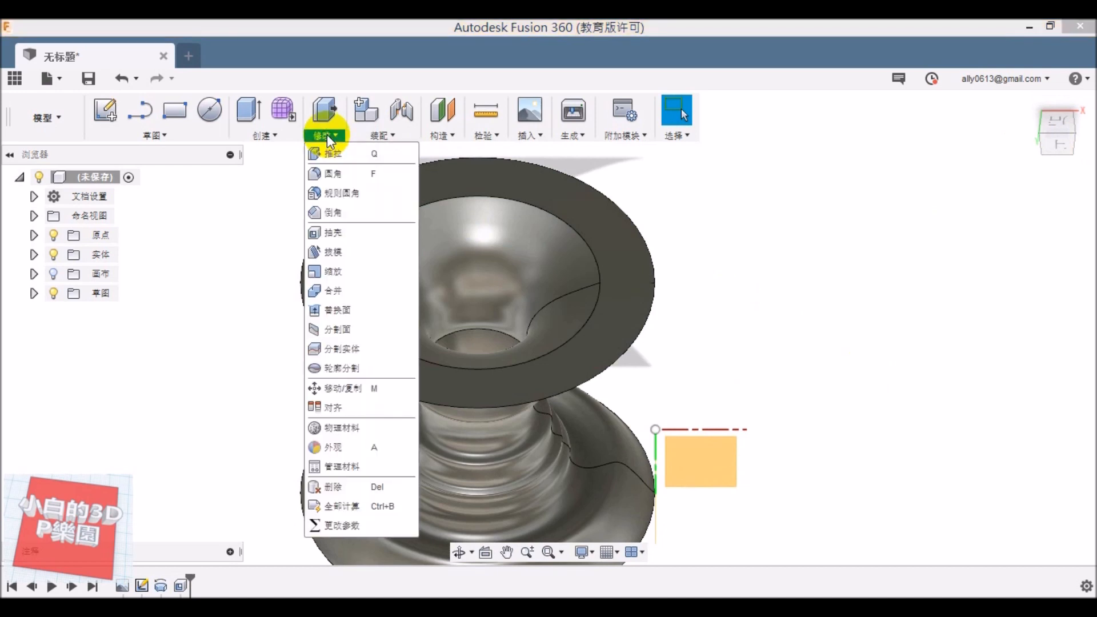
left_click(337, 174)
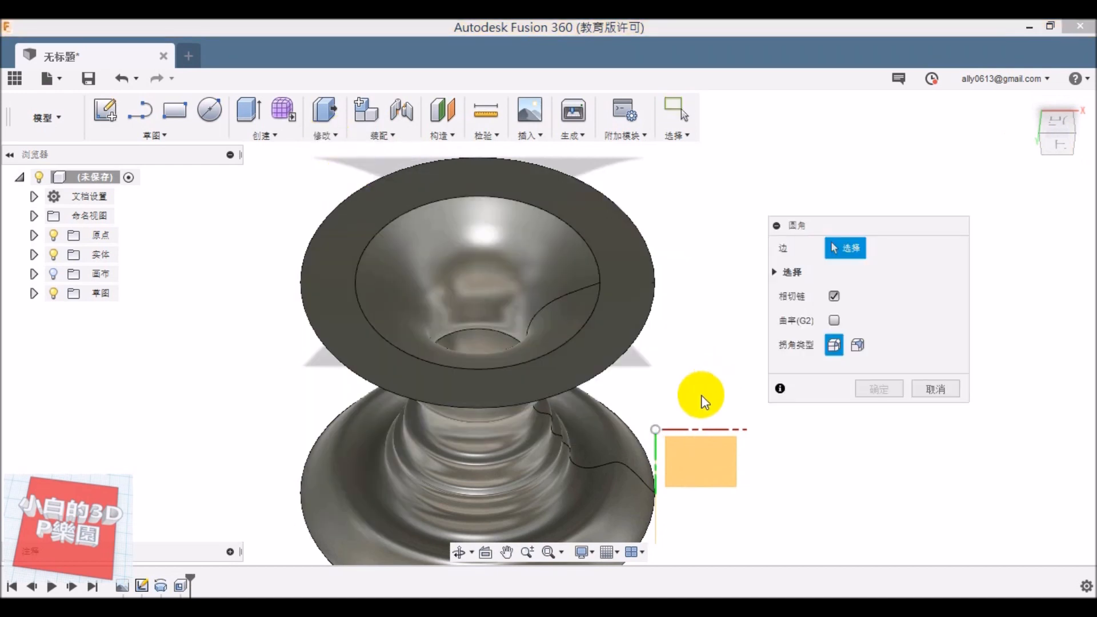
left_click(637, 346)
type("0.2")
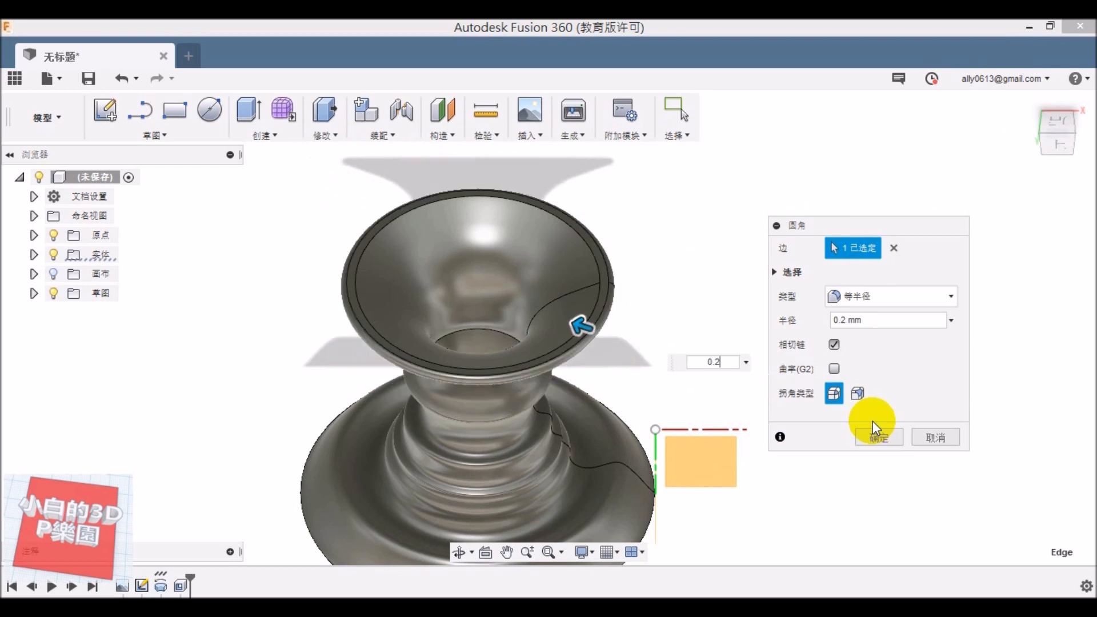
type("1")
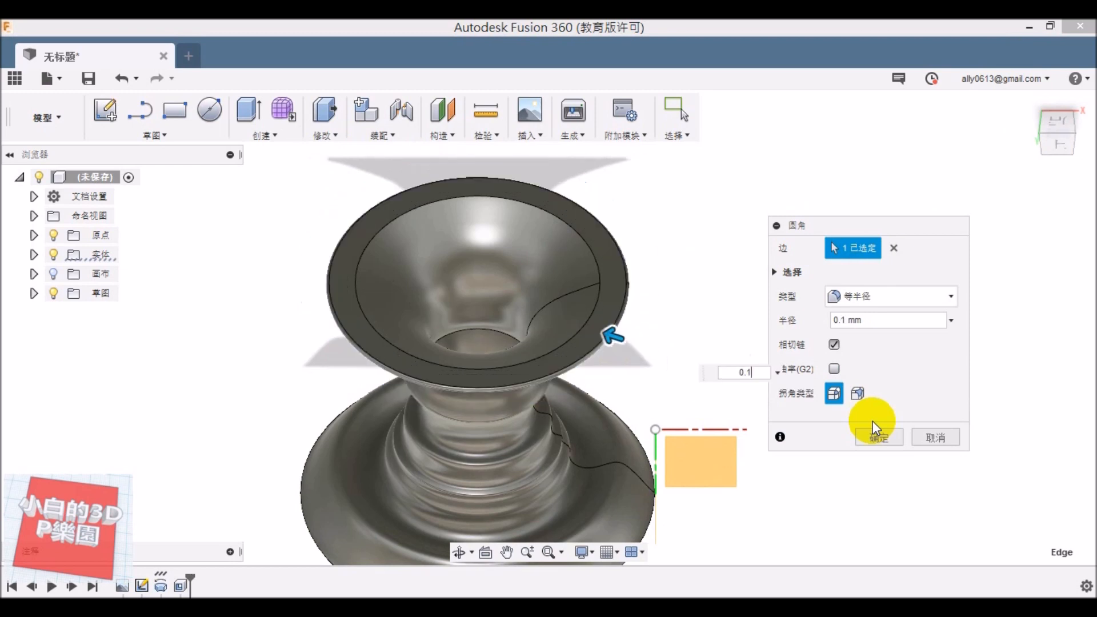
left_click(878, 439)
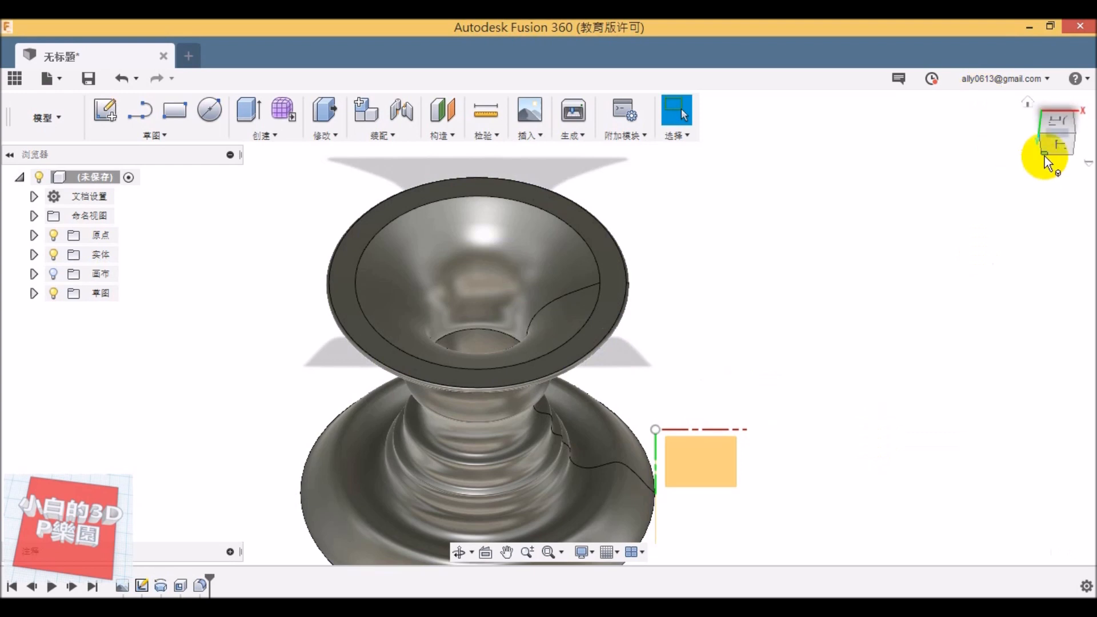
Compare the finished vase with the canvas photo in the front view, then hide the photo again
left_click(1063, 151)
middle_click_drag(708, 294, 706, 284)
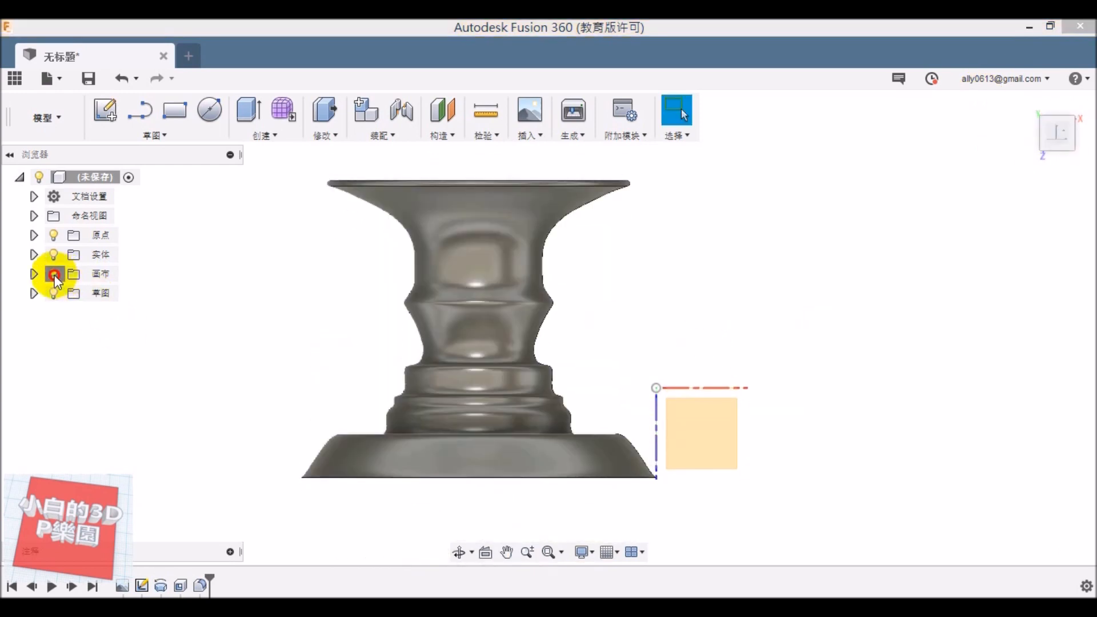
left_click(54, 274)
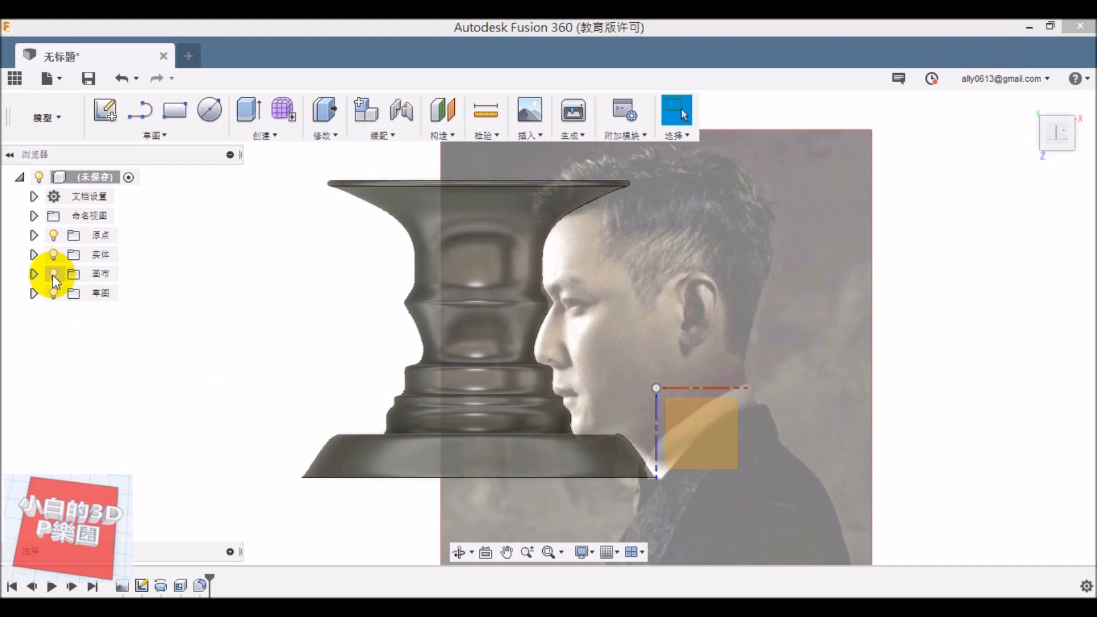
left_click(53, 274)
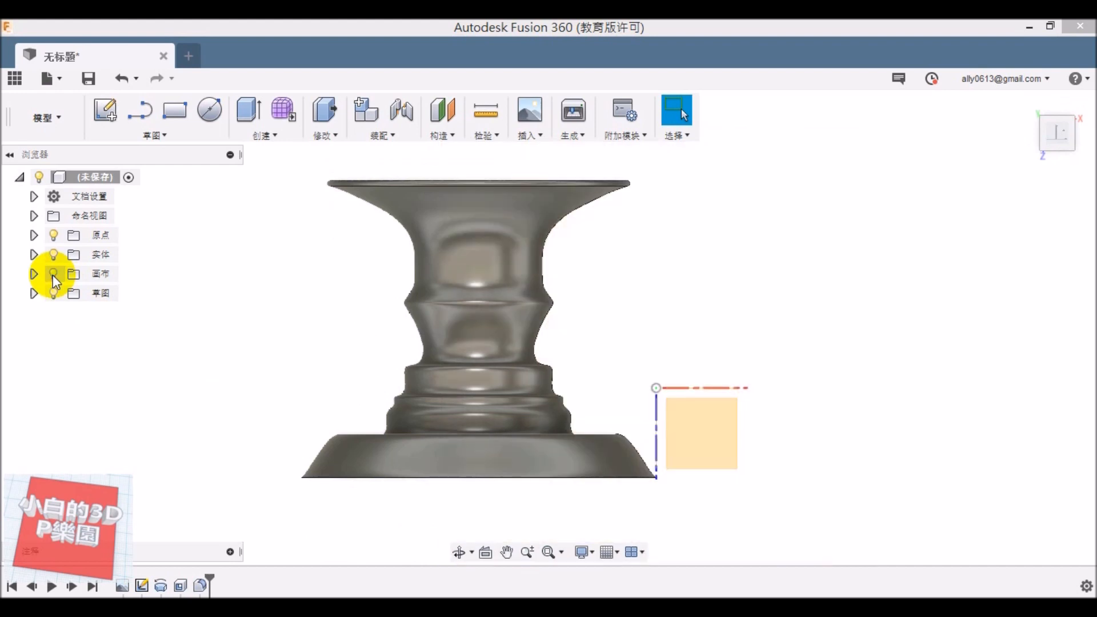